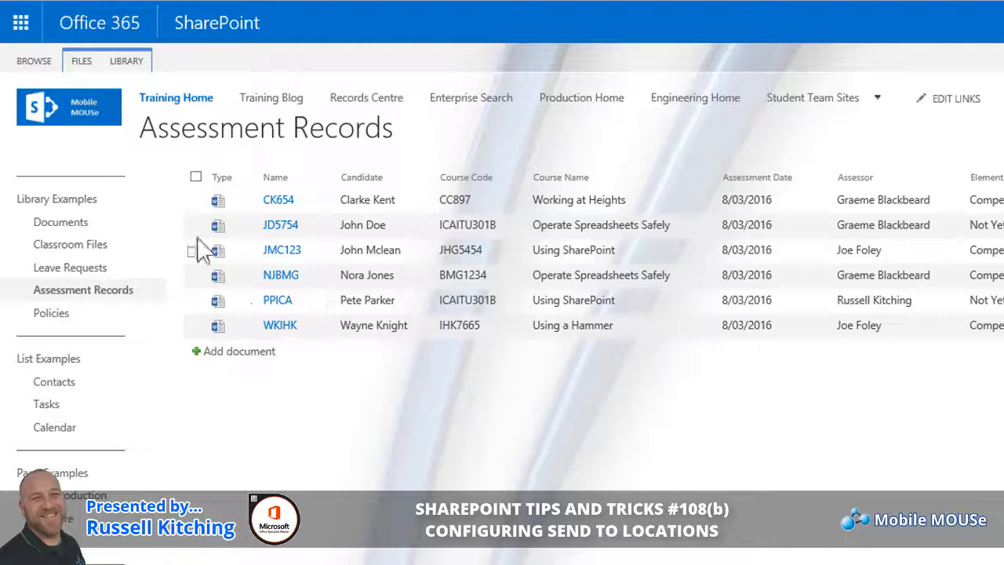
Examine the Send To options offered for the CK654 document in the Assessment Records library.
{"action": "left_click", "coordinate": [193, 201]}
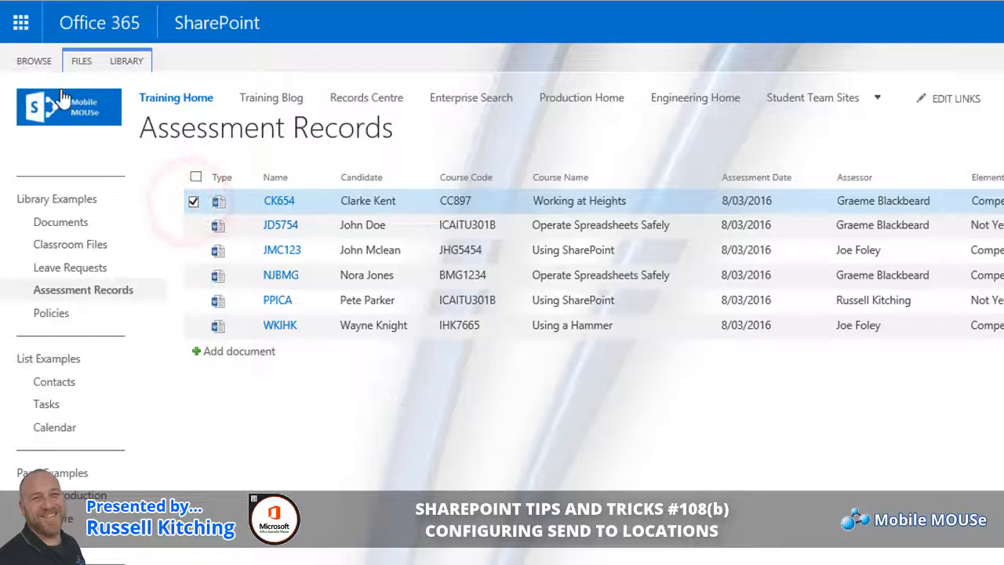
{"action": "left_click", "coordinate": [82, 61]}
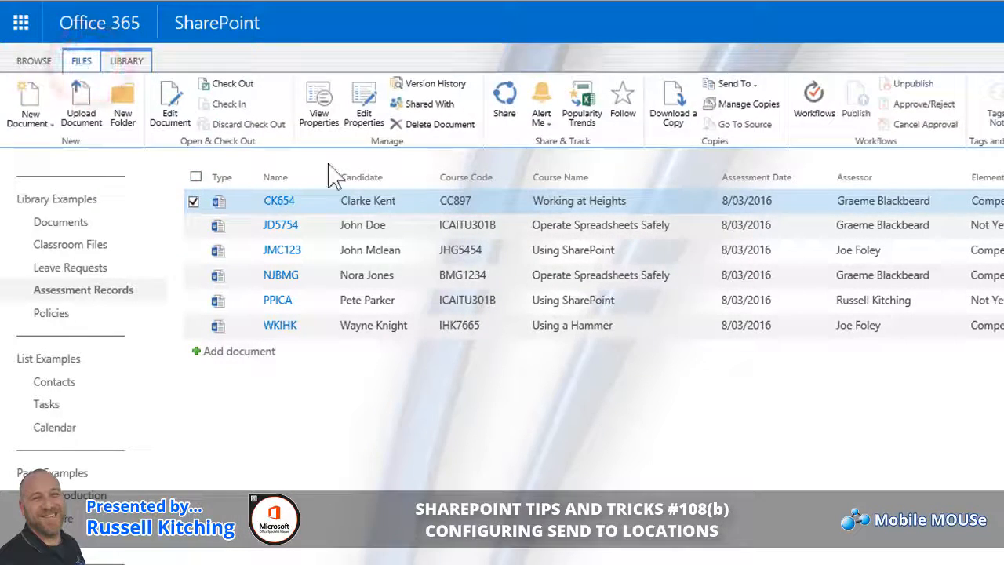
{"action": "left_click", "coordinate": [735, 84]}
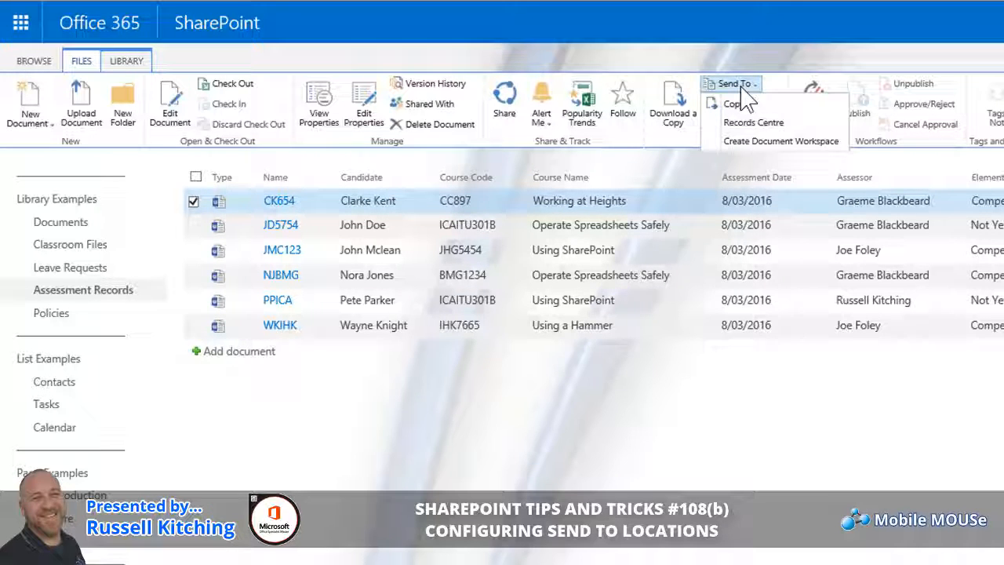
{"action": "left_click", "coordinate": [487, 445]}
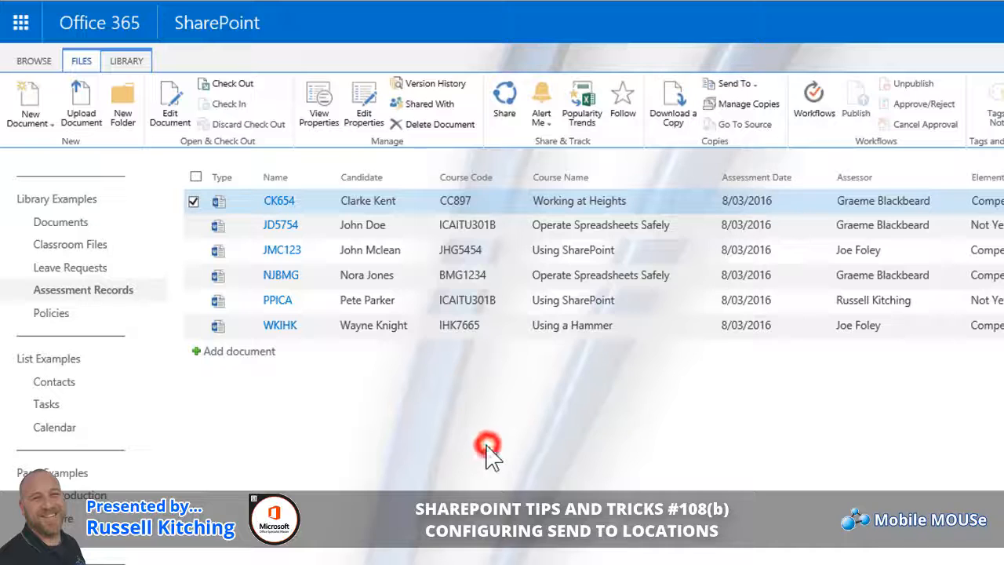
In the Assessment Records library's advanced settings, paste the Archived Training Records library address as the custom Send To destination URL.
{"action": "left_click", "coordinate": [126, 60]}
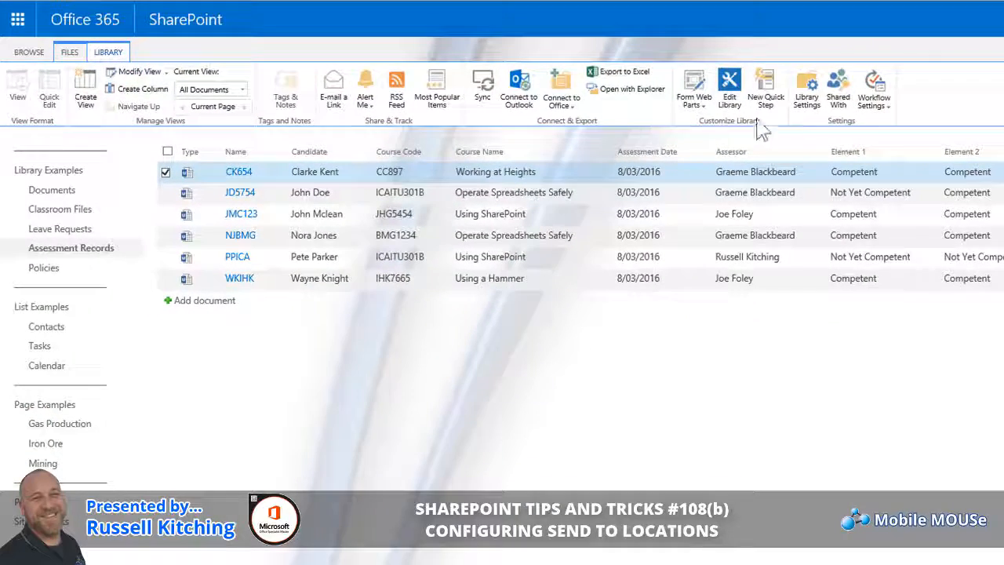
{"action": "left_click", "coordinate": [834, 112]}
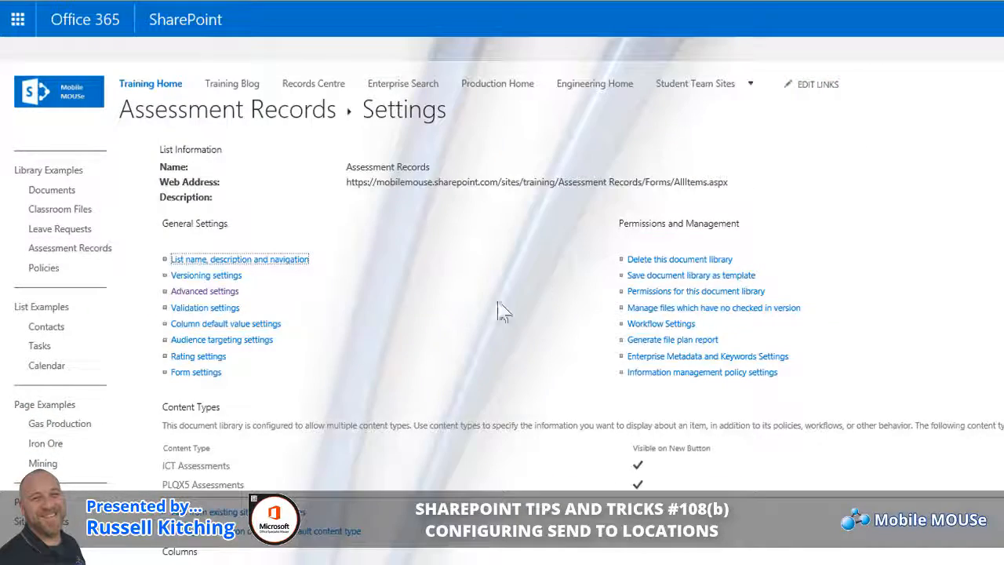
{"action": "left_click", "coordinate": [217, 290]}
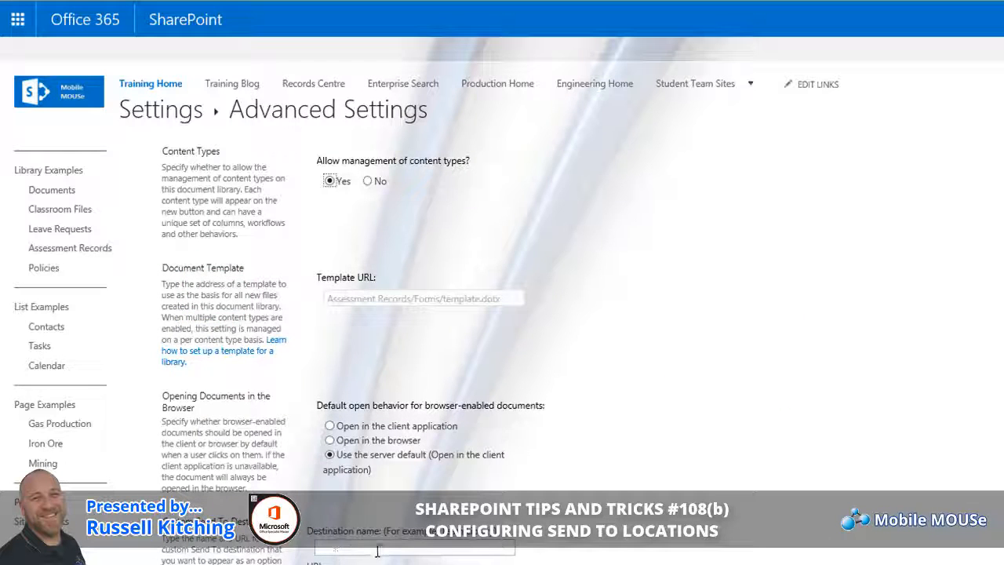
{"action": "scroll", "coordinate": [725, 556], "scroll_direction": "down", "scroll_amount": 3}
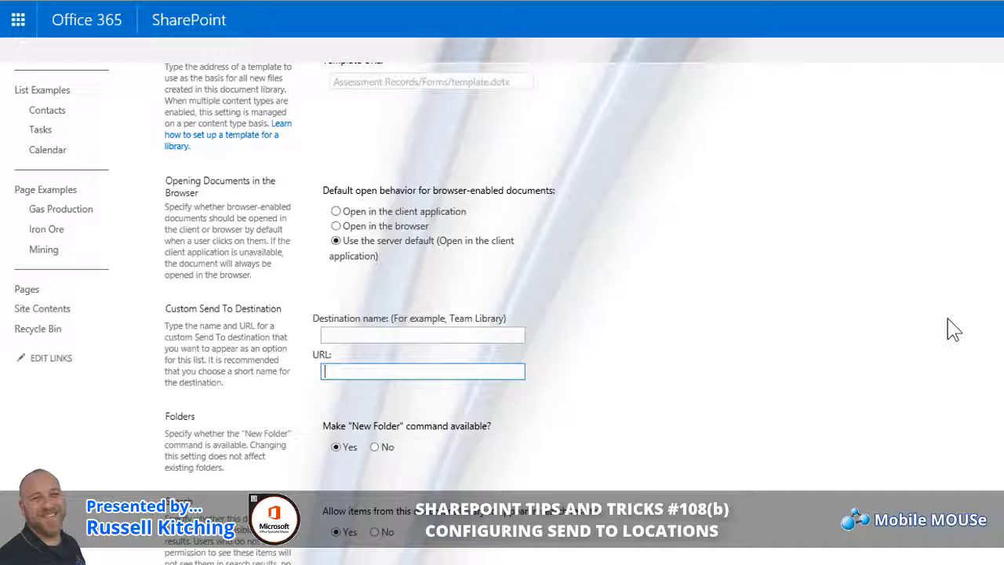
{"action": "key", "text": "ctrl+v"}
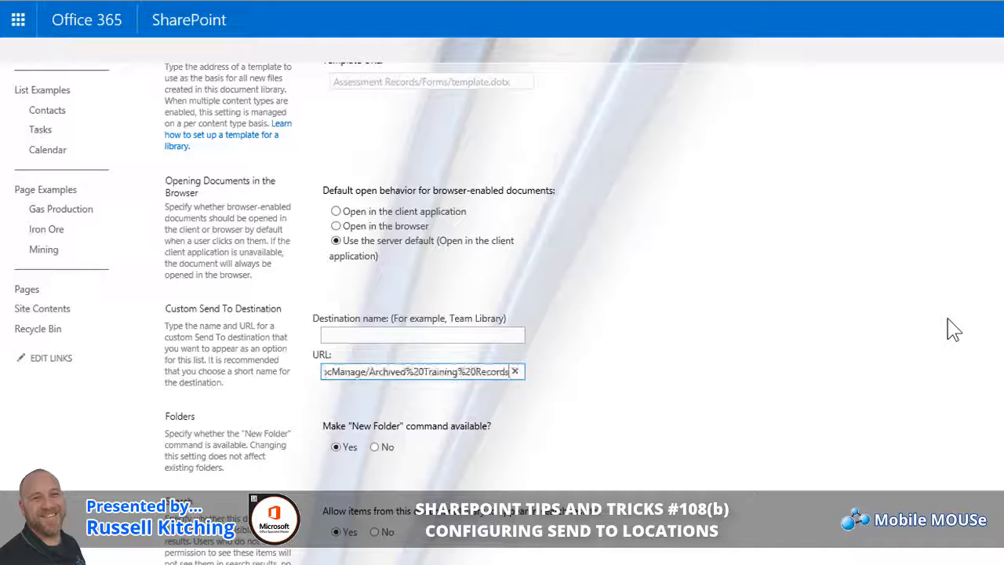
Name the custom Send To destination "Doc Management - Training Records" and save the advanced settings.
{"action": "left_click", "coordinate": [373, 334]}
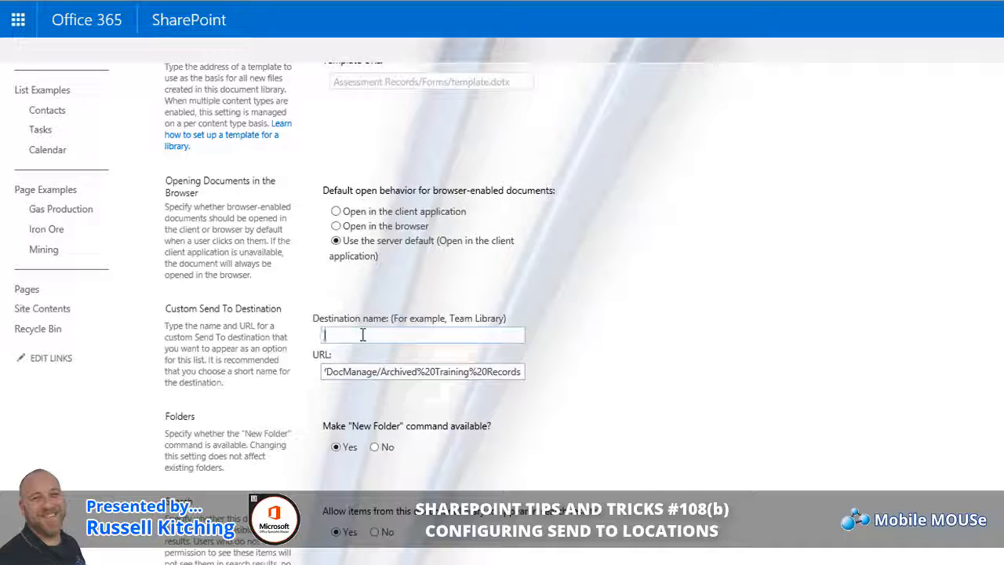
{"action": "type", "text": "Documen"}
{"action": "key", "text": "BackSpace"}
{"action": "key", "text": "BackSpace"}
{"action": "key", "text": "BackSpace"}
{"action": "type", "text": "Management"}
{"action": "type", "text": "ement "}
{"action": "type", "text": "- Training"}
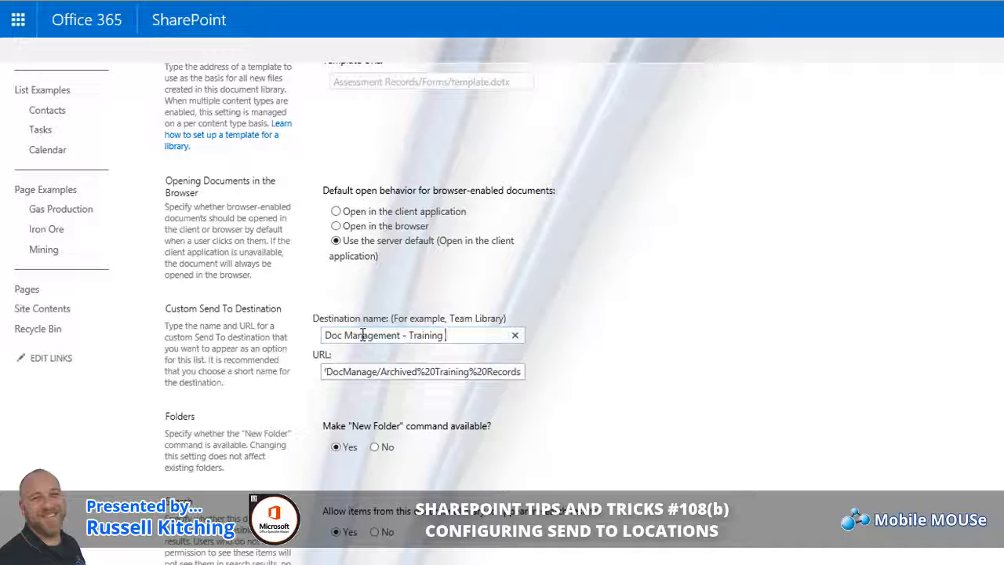
{"action": "type", "text": " Records"}
{"action": "scroll", "coordinate": [363, 335], "scroll_direction": "down", "scroll_amount": 3}
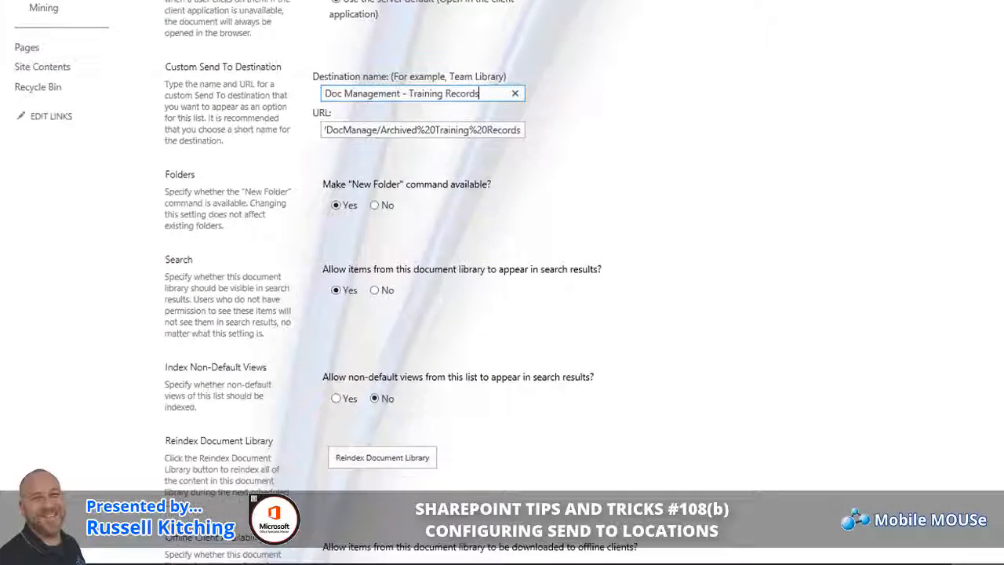
{"action": "scroll", "coordinate": [502, 314], "scroll_direction": "down", "scroll_amount": 8}
{"action": "left_click", "coordinate": [504, 495]}
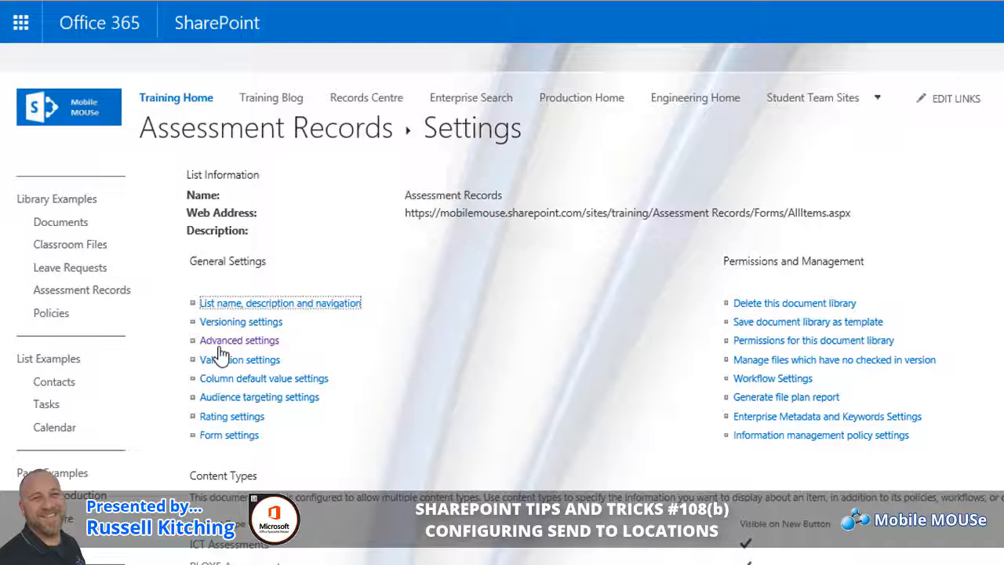
Return to the Assessment Records library and send the CK654 document to Doc Management - Training Records.
{"action": "left_click", "coordinate": [94, 292]}
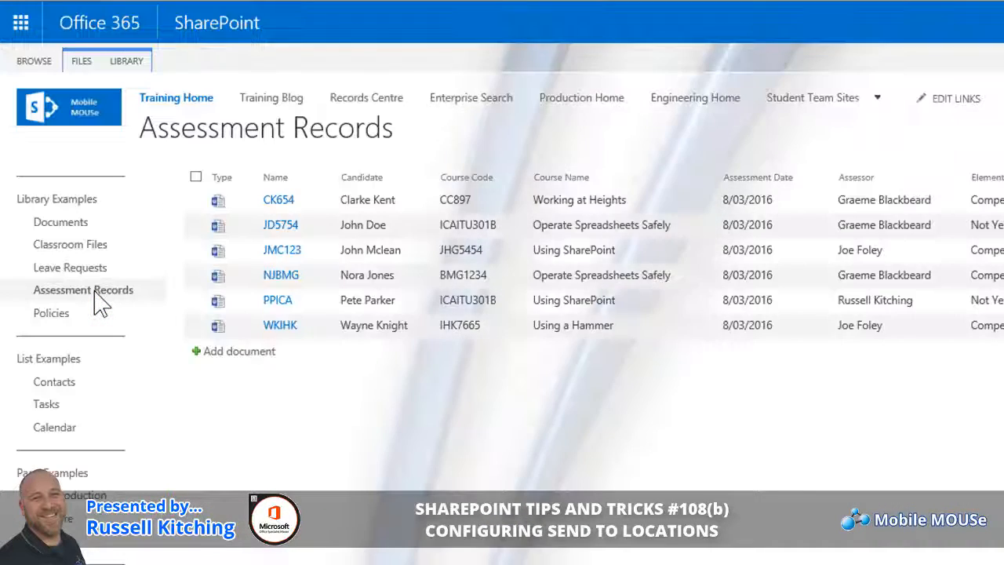
{"action": "left_click", "coordinate": [193, 203]}
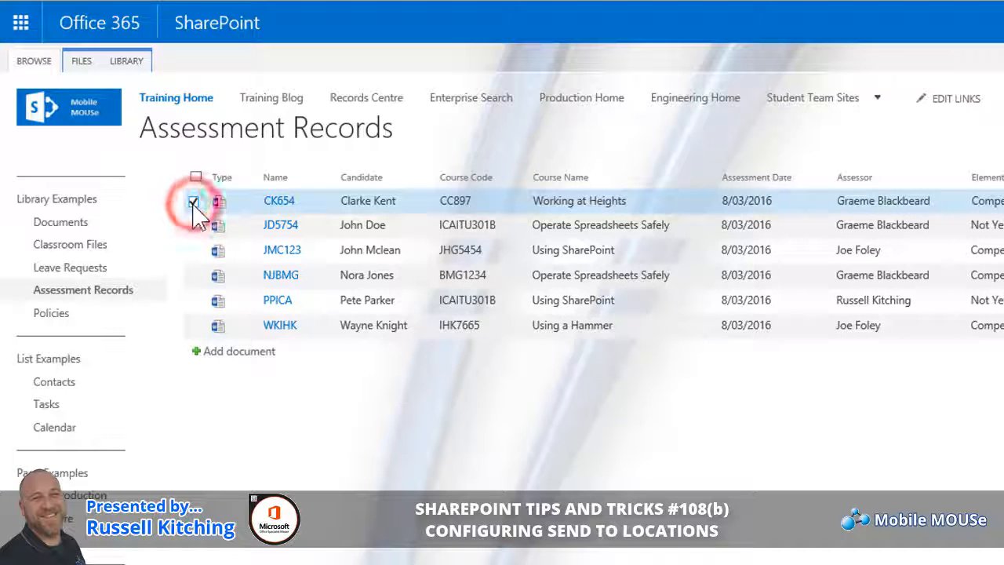
{"action": "left_click", "coordinate": [80, 61]}
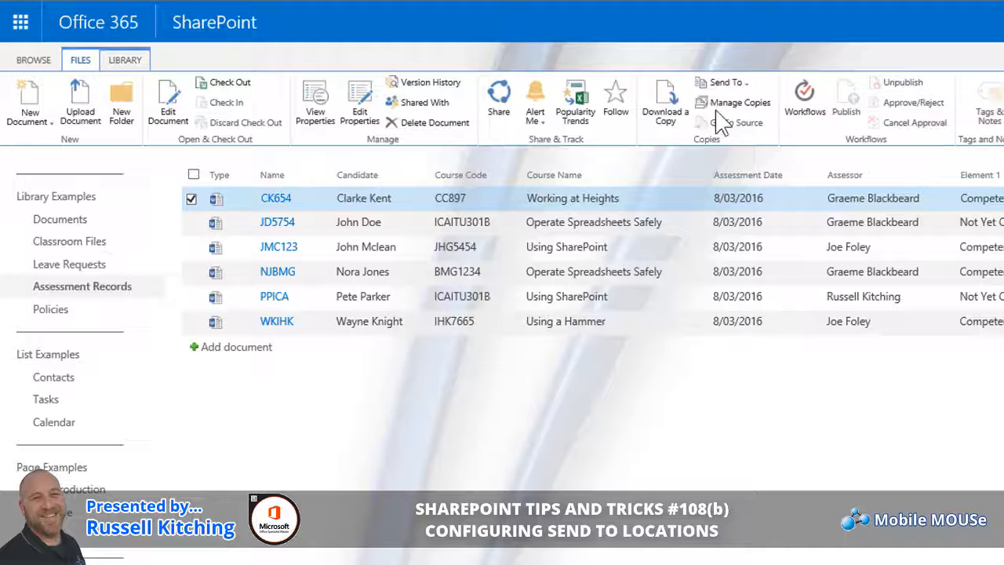
{"action": "left_click", "coordinate": [723, 81]}
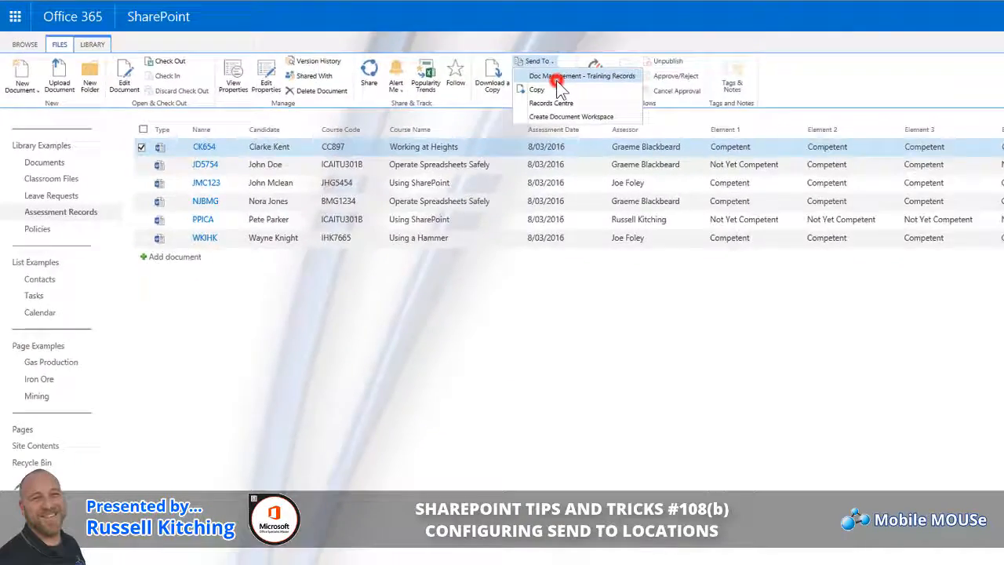
Copy the document as CK654 to the Archived Training Records library, and open Training Records in the Document Management site.
{"action": "left_click", "coordinate": [753, 104]}
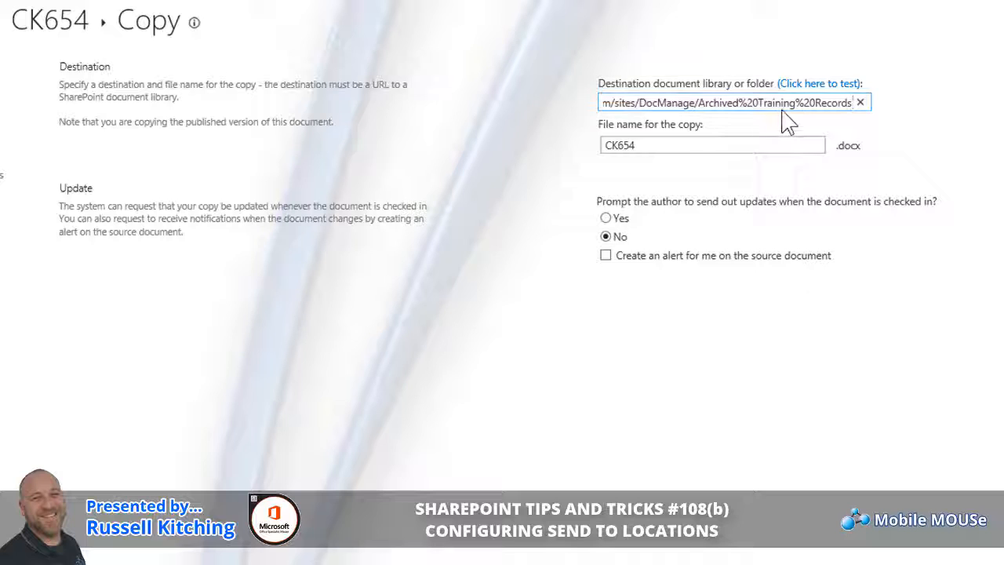
{"action": "left_click", "coordinate": [688, 151]}
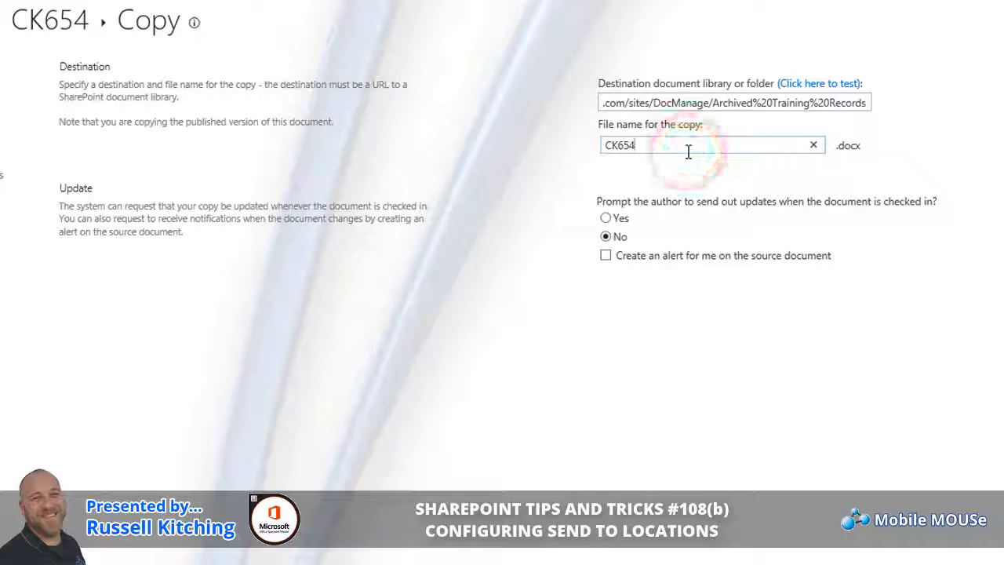
{"action": "double_click", "coordinate": [688, 150]}
{"action": "left_click", "coordinate": [688, 150]}
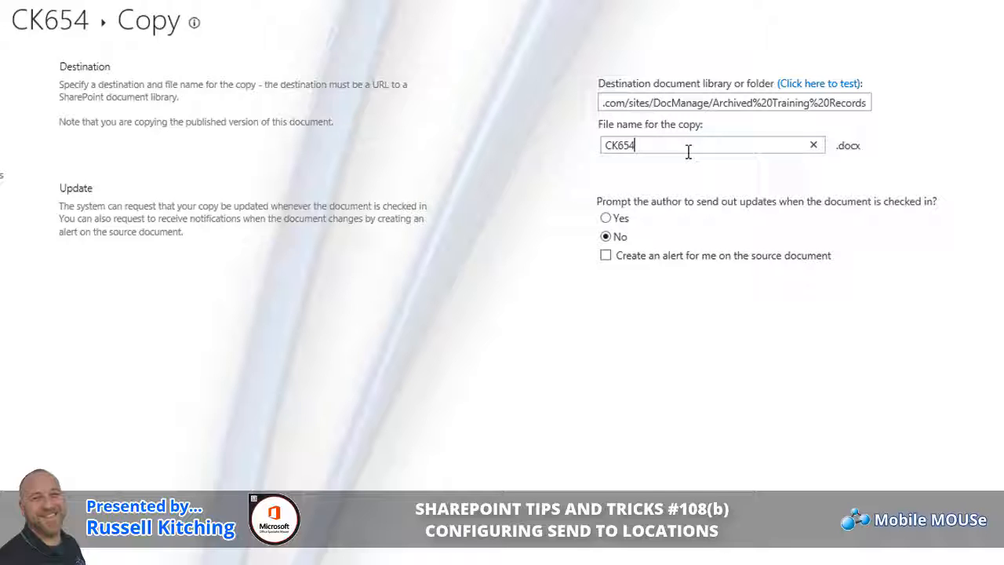
{"action": "left_click", "coordinate": [910, 253]}
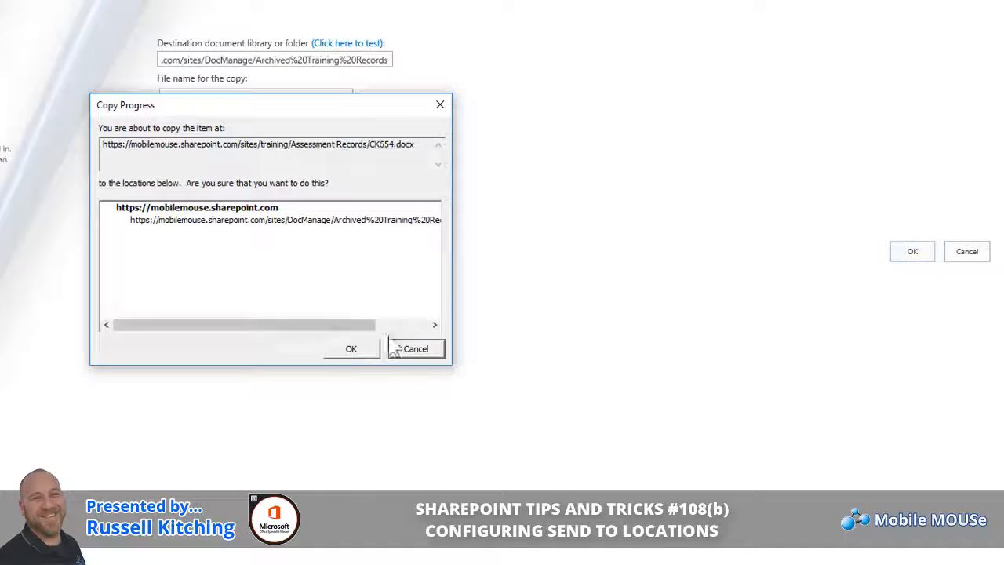
{"action": "left_click", "coordinate": [351, 350]}
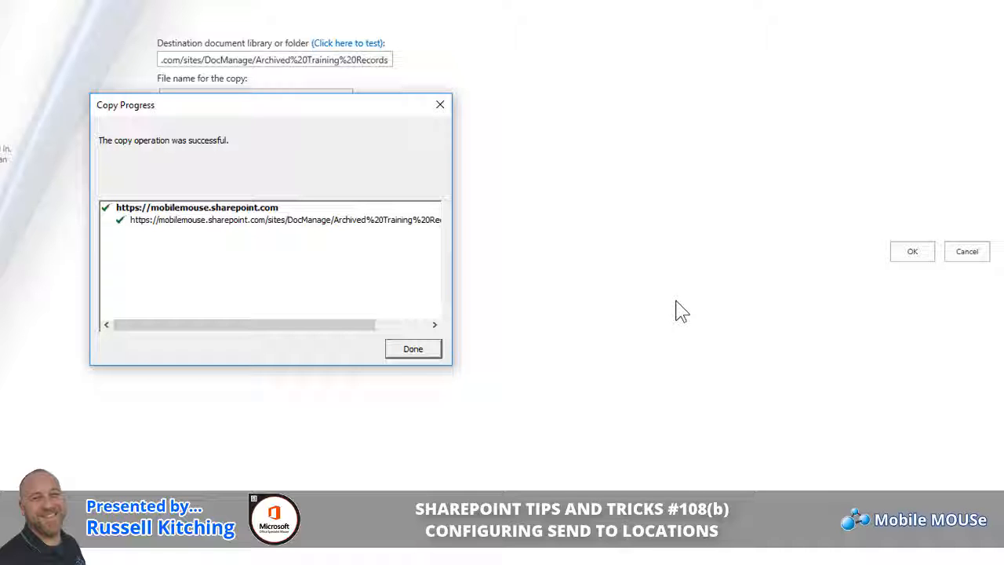
{"action": "left_click", "coordinate": [414, 348]}
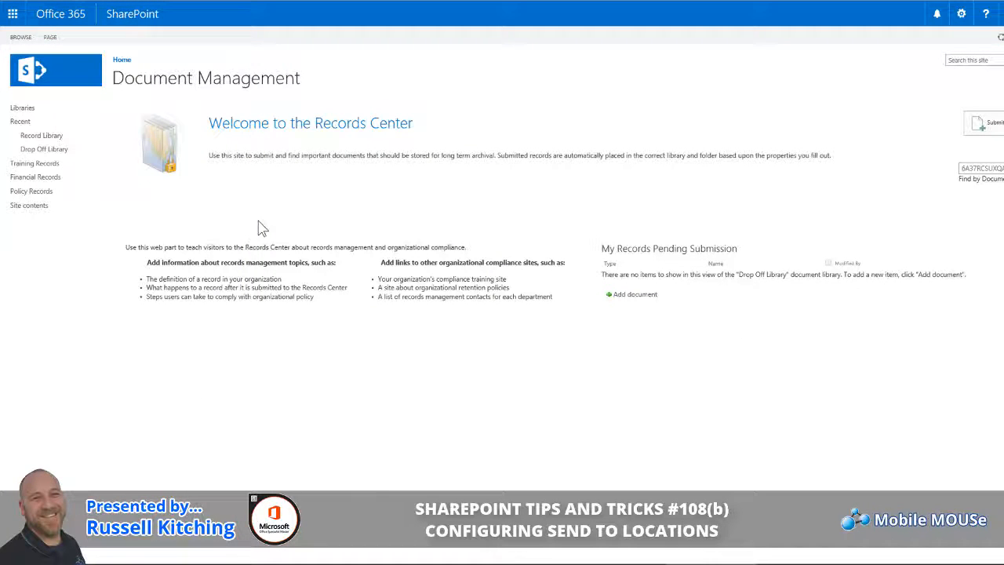
{"action": "left_click", "coordinate": [57, 164]}
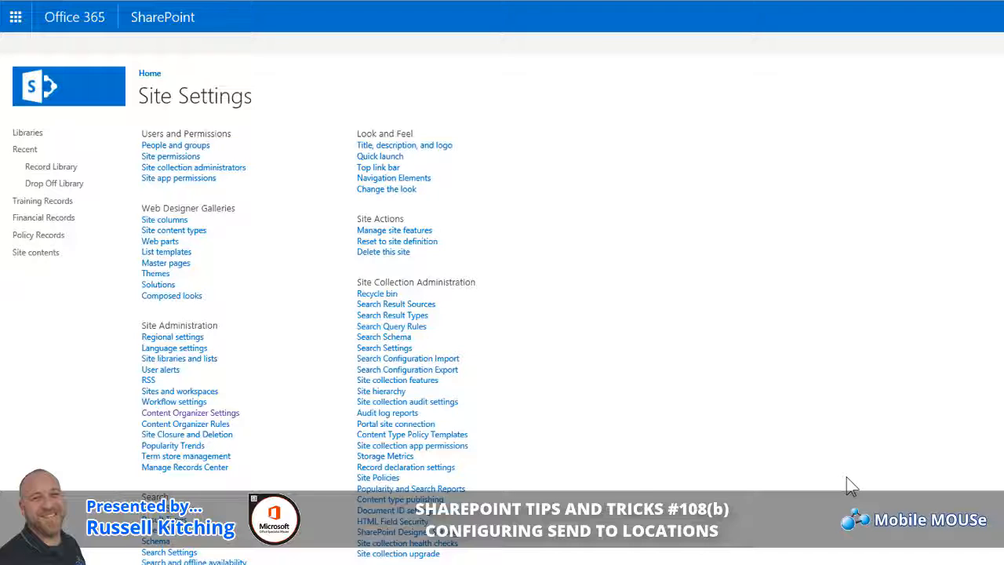
Select the submission point URL in the Document Management site's Content Organizer settings for copying.
{"action": "left_click", "coordinate": [220, 409]}
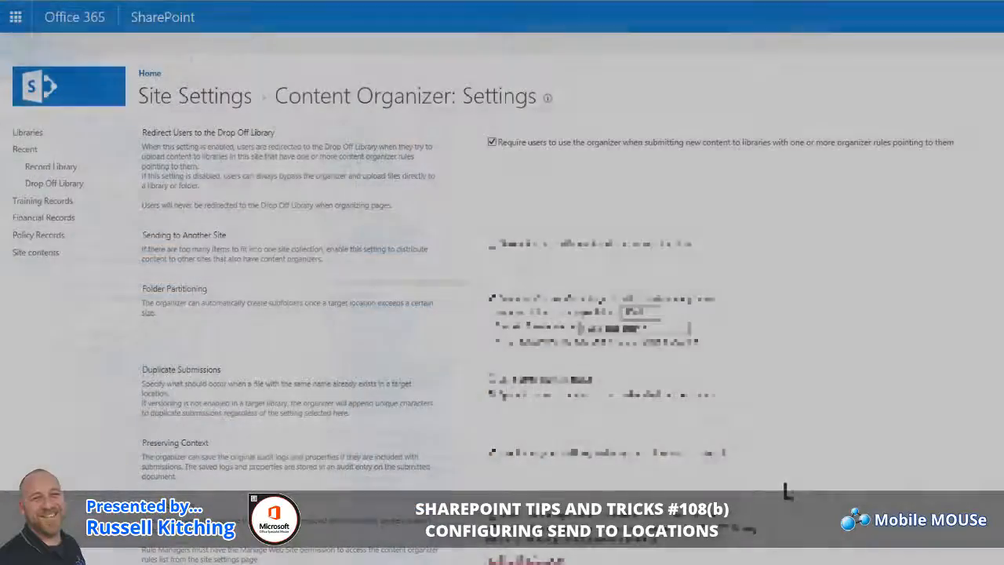
{"action": "scroll", "coordinate": [785, 483], "scroll_direction": "down", "scroll_amount": 3}
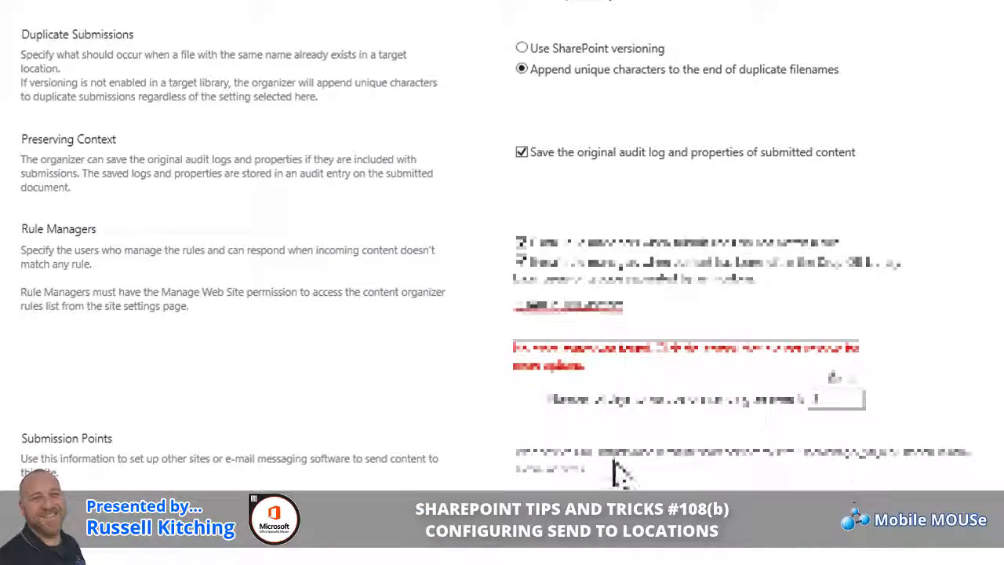
{"action": "left_click_drag", "start_coordinate": [601, 451], "coordinate": [972, 452]}
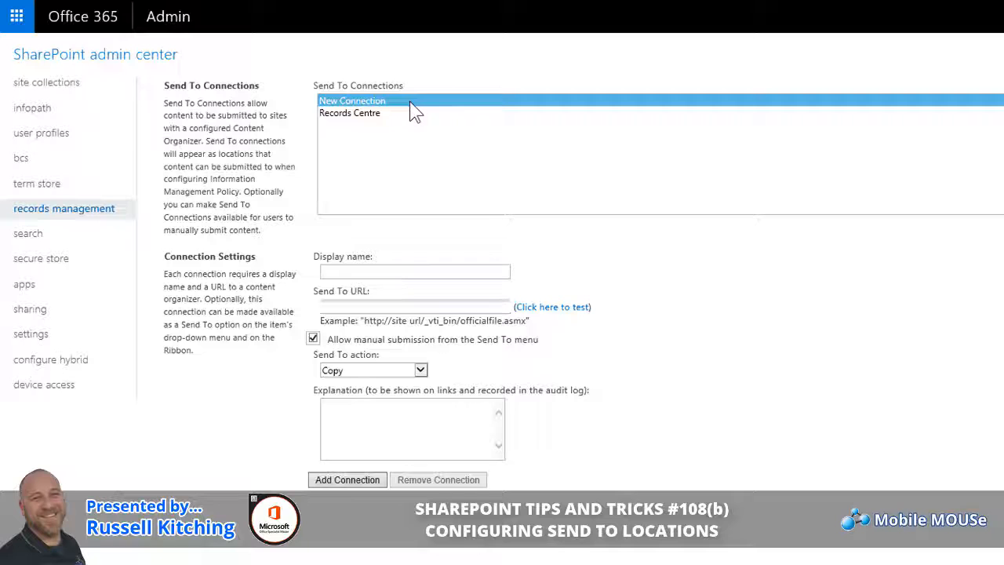
Set the display name of the new Send To connection in the SharePoint admin center to "Document Management Centre".
{"action": "left_click", "coordinate": [404, 271]}
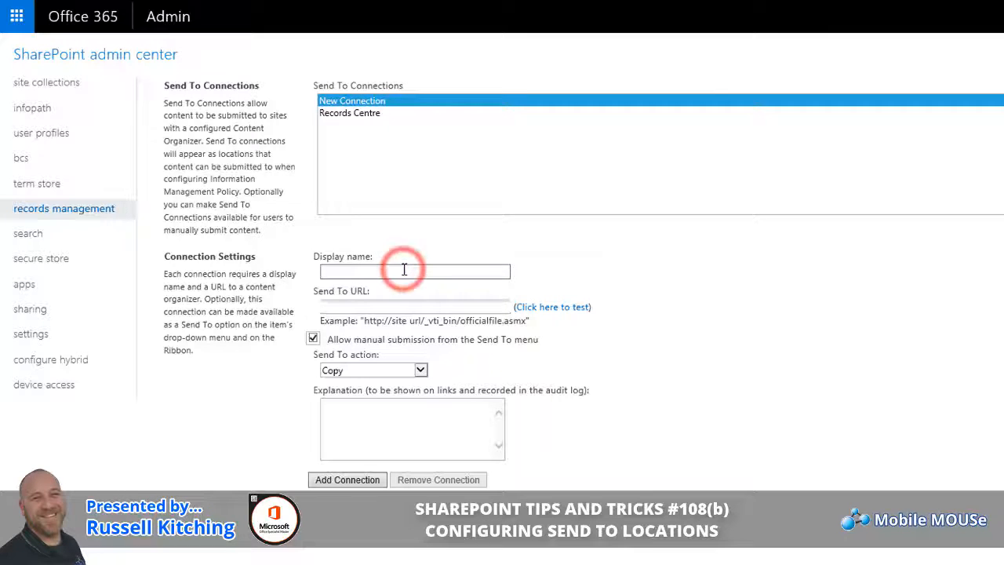
{"action": "type", "text": "Docum"}
{"action": "key", "text": "BackSpace"}
{"action": "type", "text": "e"}
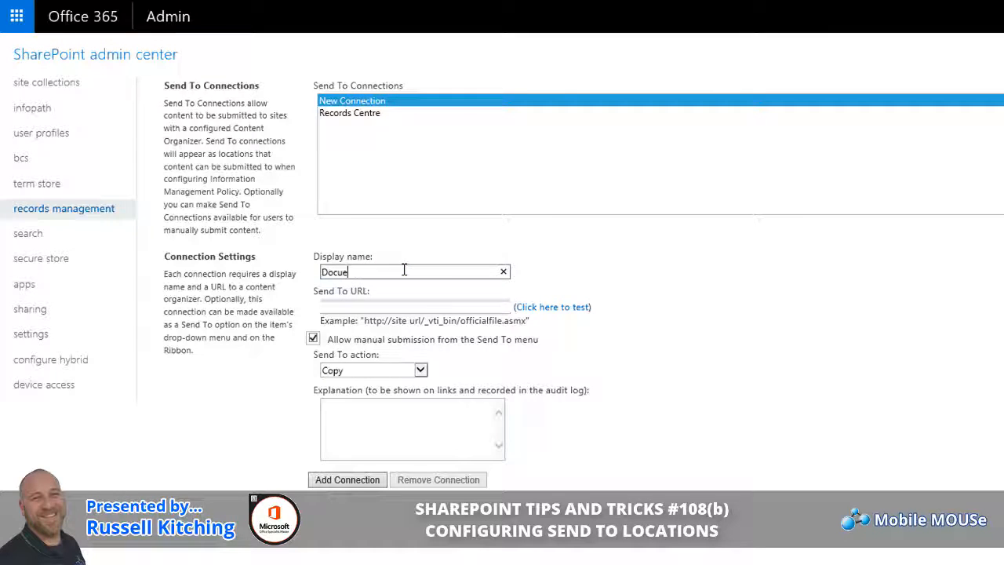
{"action": "type", "text": "ment MAnage"}
{"action": "key", "text": "BackSpace"}
{"action": "key", "text": "BackSpace"}
{"action": "key", "text": "BackSpace"}
{"action": "key", "text": "BackSpace"}
{"action": "key", "text": "BackSpace"}
{"action": "type", "text": "anagement Centre"}
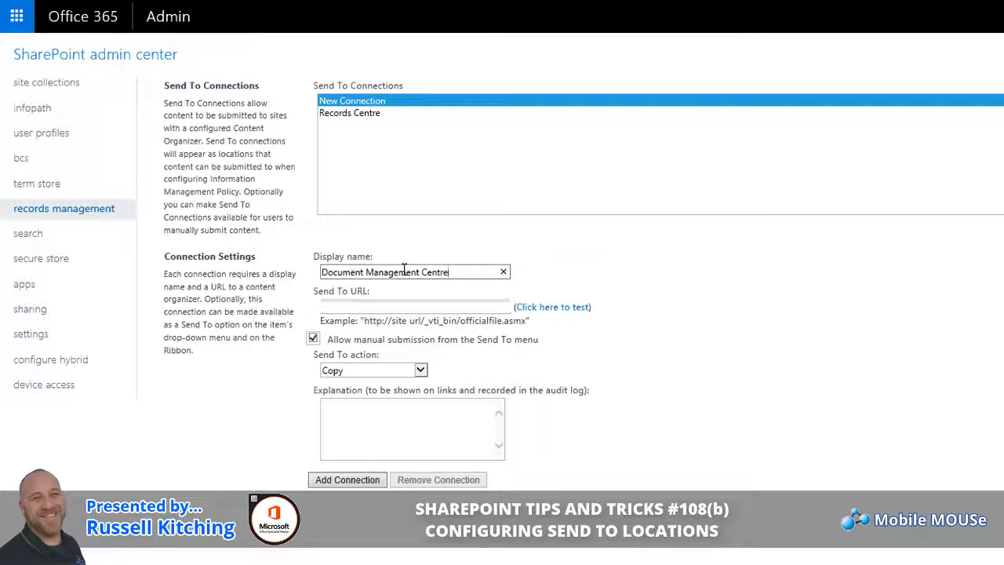
Add the Document Management Centre connection using the copied submission point as its Send To URL and Move as its Send To action.
{"action": "left_click", "coordinate": [390, 306]}
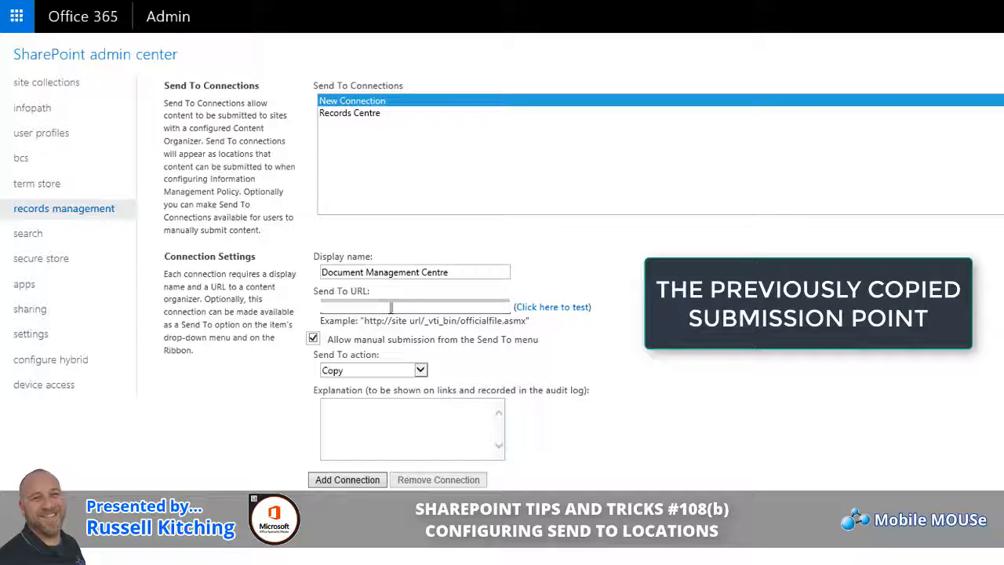
{"action": "key", "text": "ctrl+v"}
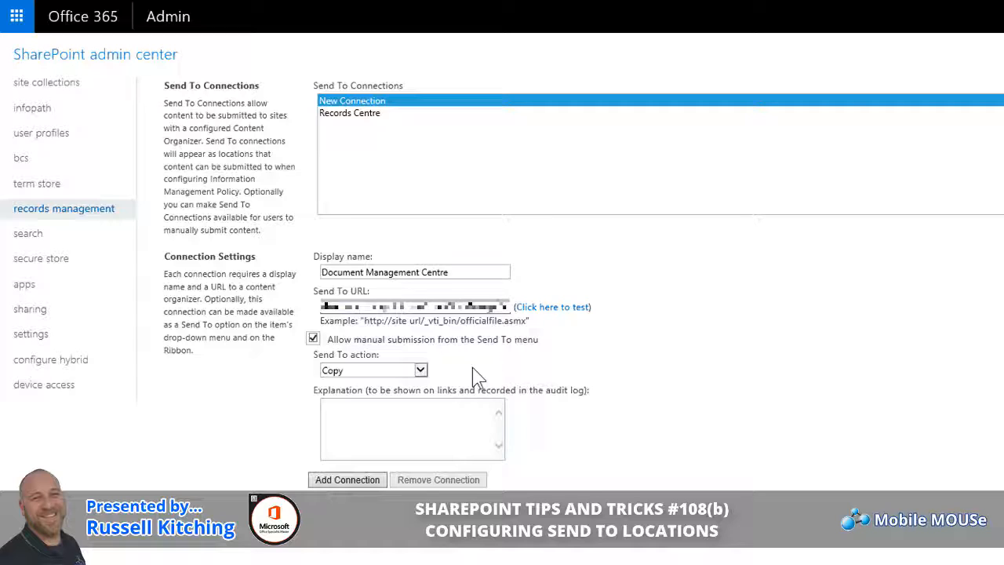
{"action": "left_click", "coordinate": [420, 370]}
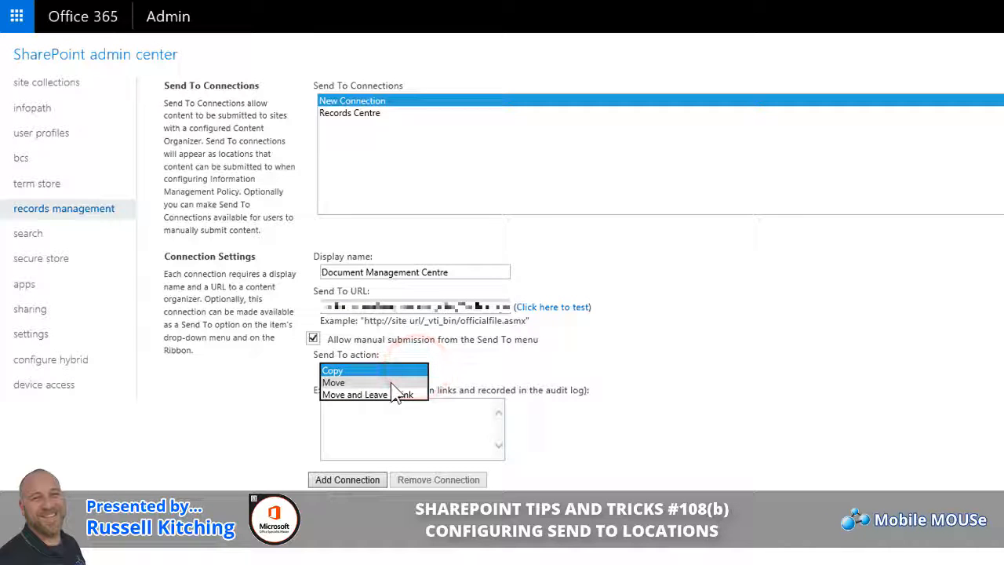
{"action": "left_click", "coordinate": [394, 383]}
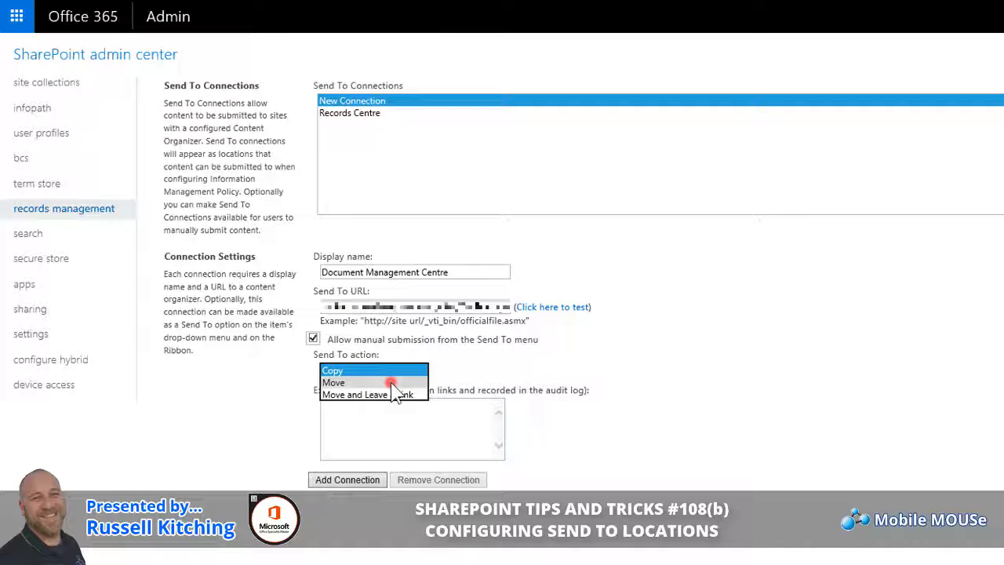
{"action": "left_click", "coordinate": [376, 421]}
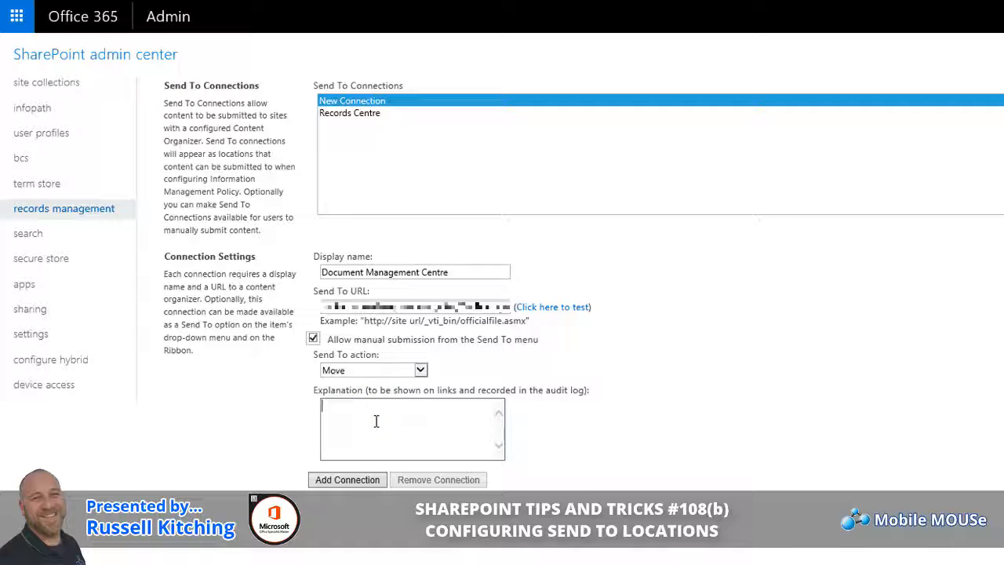
{"action": "left_click", "coordinate": [362, 483]}
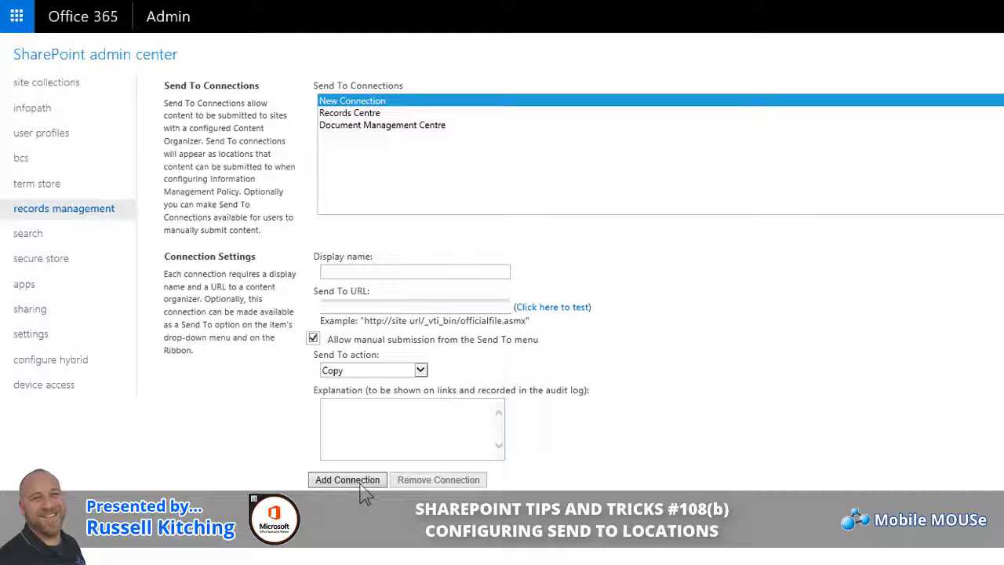
{"action": "left_click", "coordinate": [442, 128]}
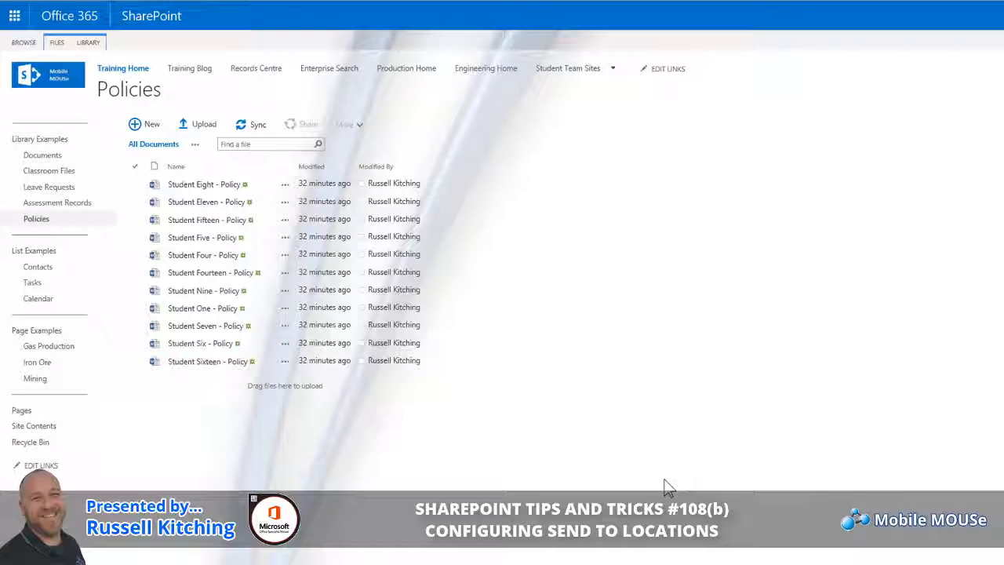
Try sending the Student Eight - Policy document from the Policies library to Document Management Centre, and cancel the move.
{"action": "left_click", "coordinate": [135, 186]}
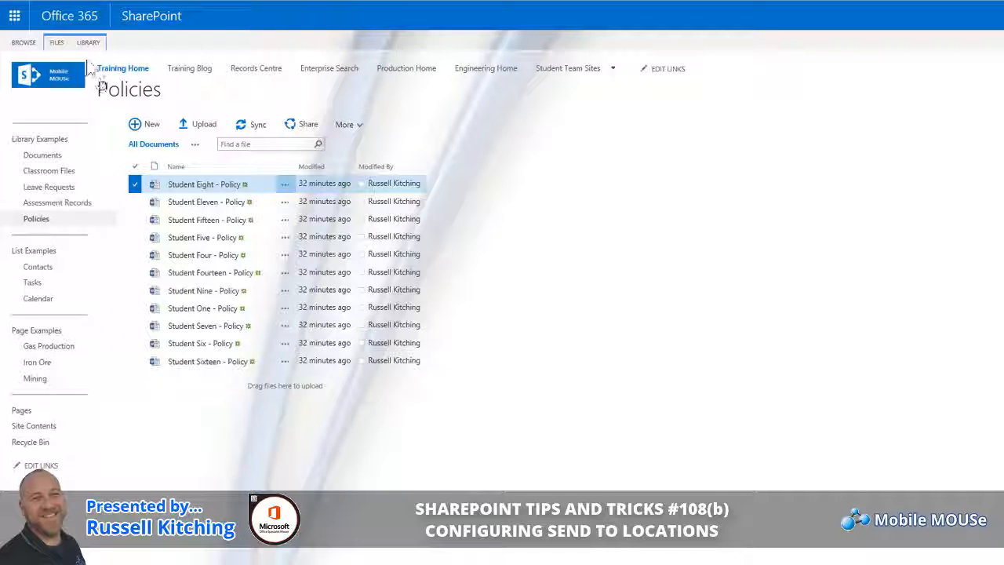
{"action": "left_click", "coordinate": [57, 42]}
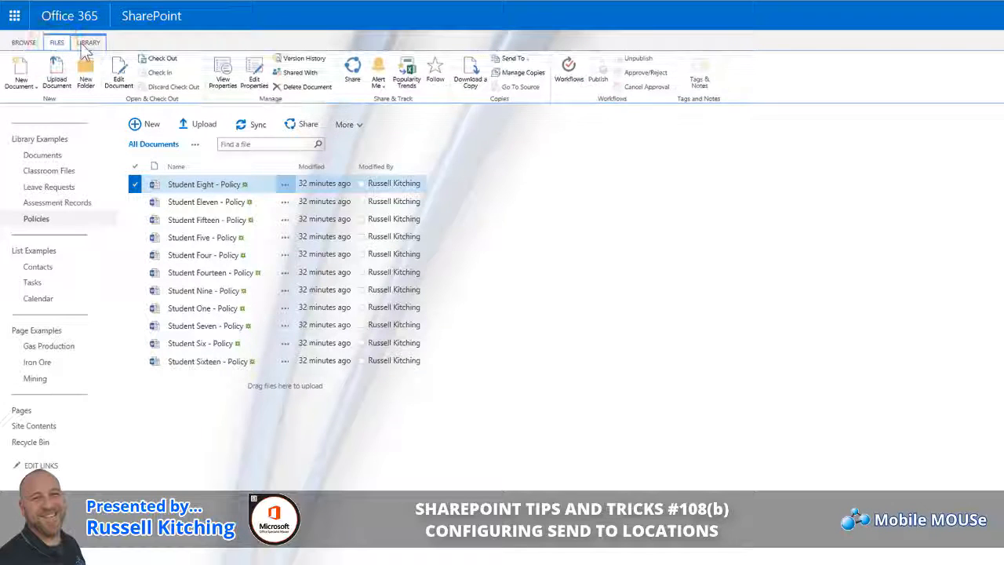
{"action": "left_click", "coordinate": [511, 59]}
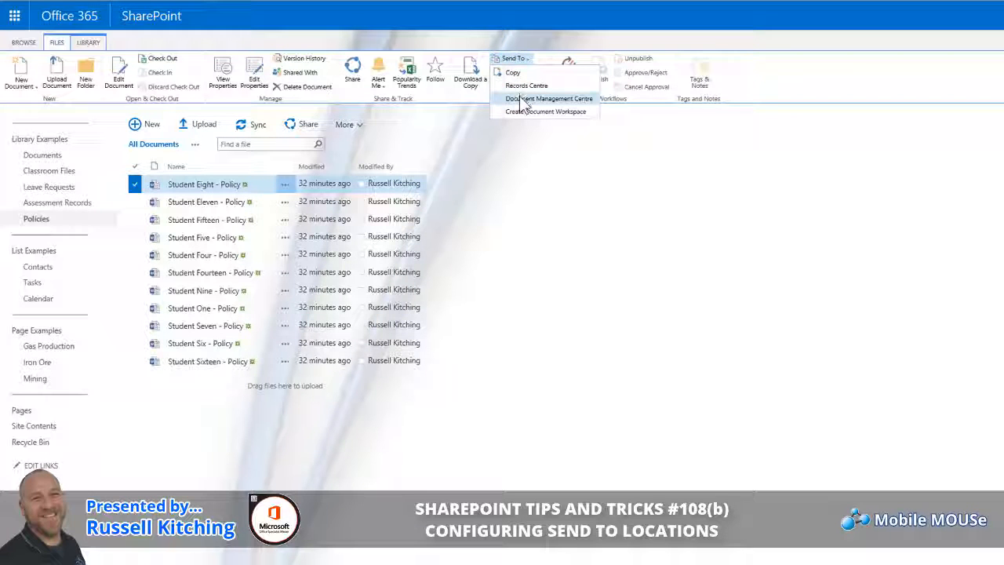
{"action": "left_click", "coordinate": [520, 98]}
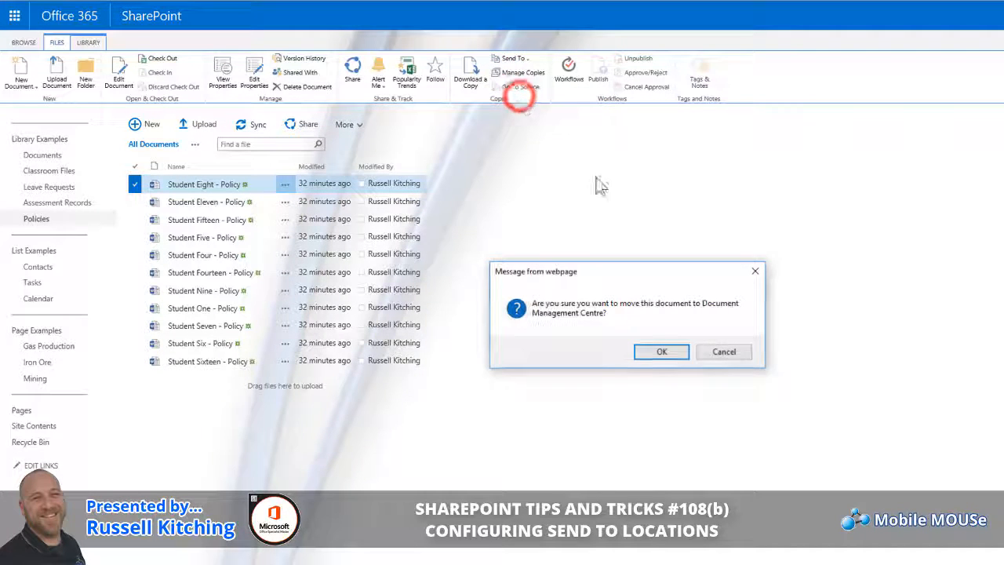
{"action": "left_click", "coordinate": [728, 353]}
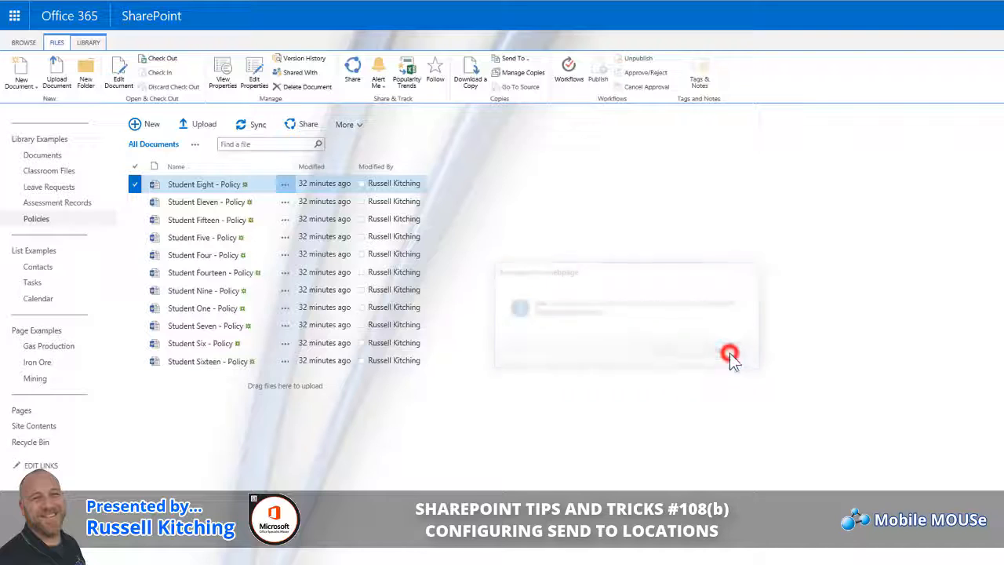
Open the Document content type's information management policy for the Policies library and set its administrative description to "Archive Policies".
{"action": "left_click", "coordinate": [94, 43]}
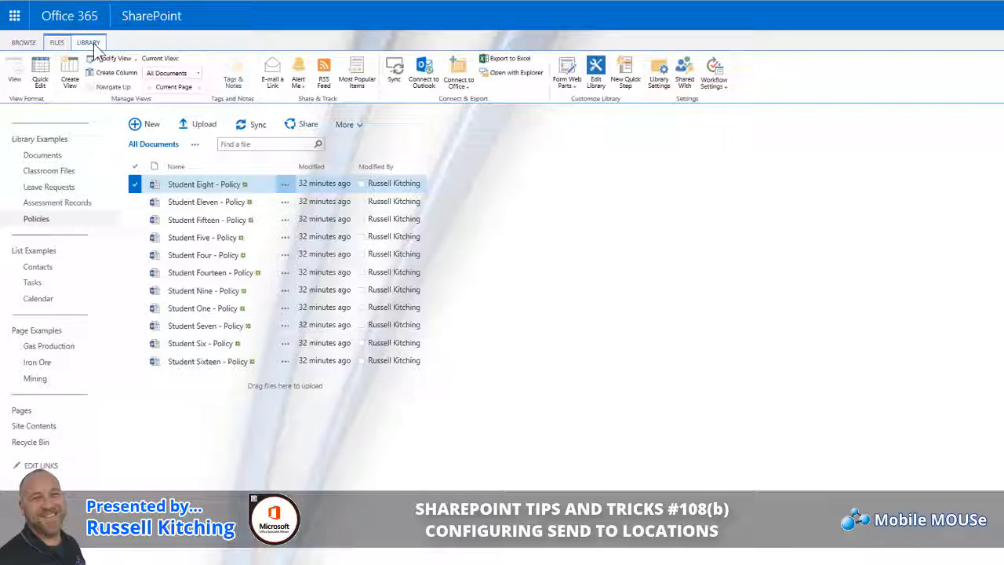
{"action": "left_click", "coordinate": [660, 88]}
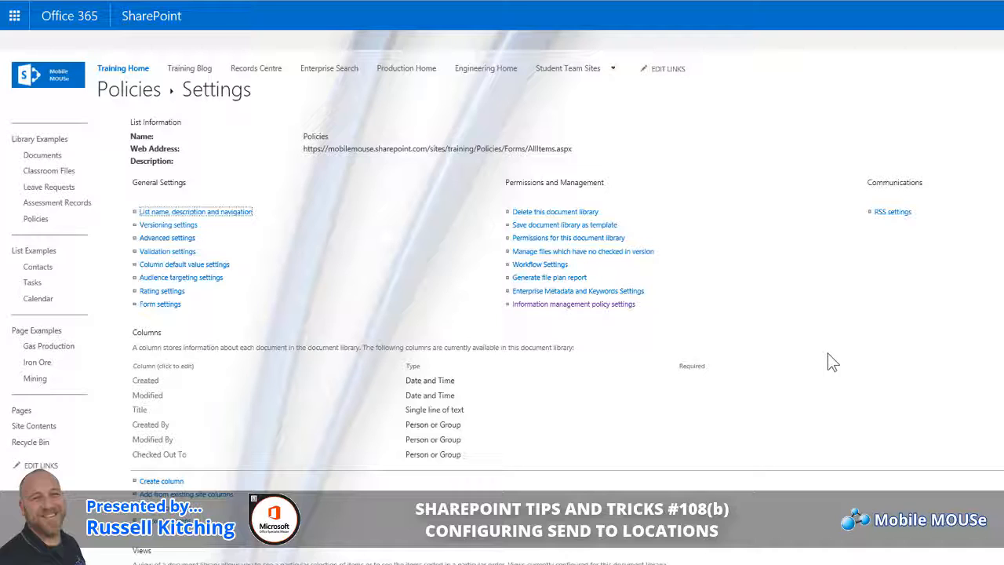
{"action": "left_click", "coordinate": [611, 306]}
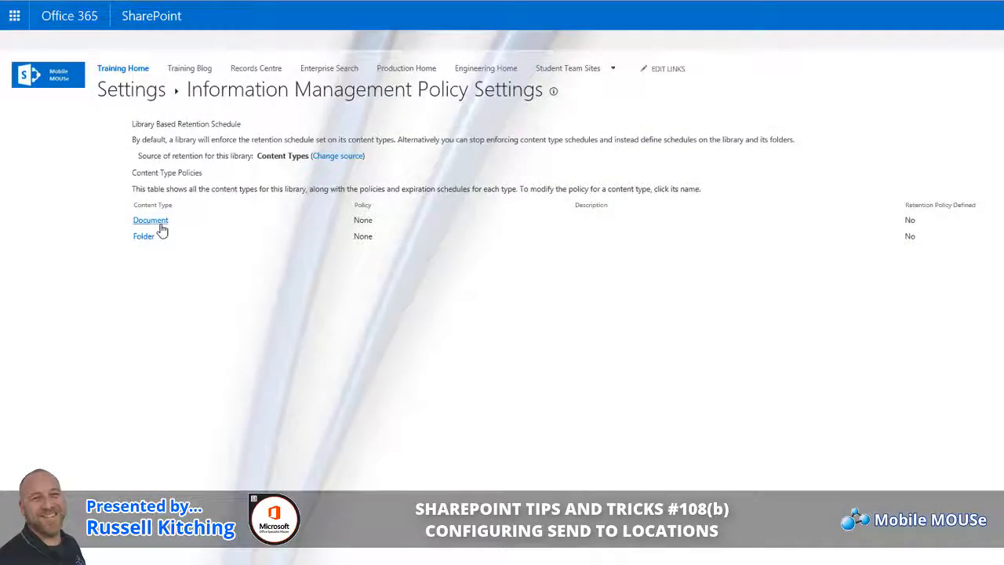
{"action": "left_click", "coordinate": [158, 223]}
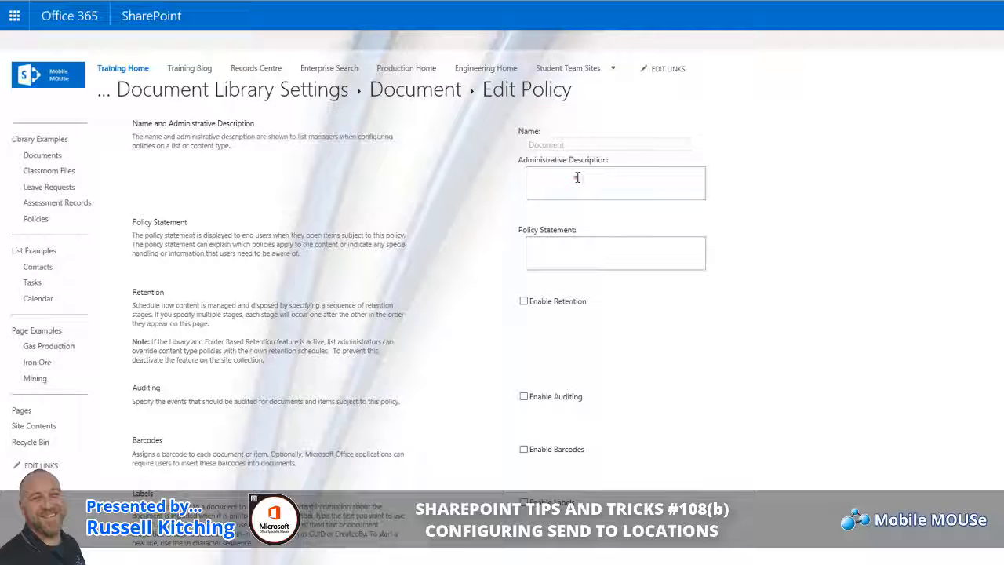
{"action": "left_click", "coordinate": [578, 177]}
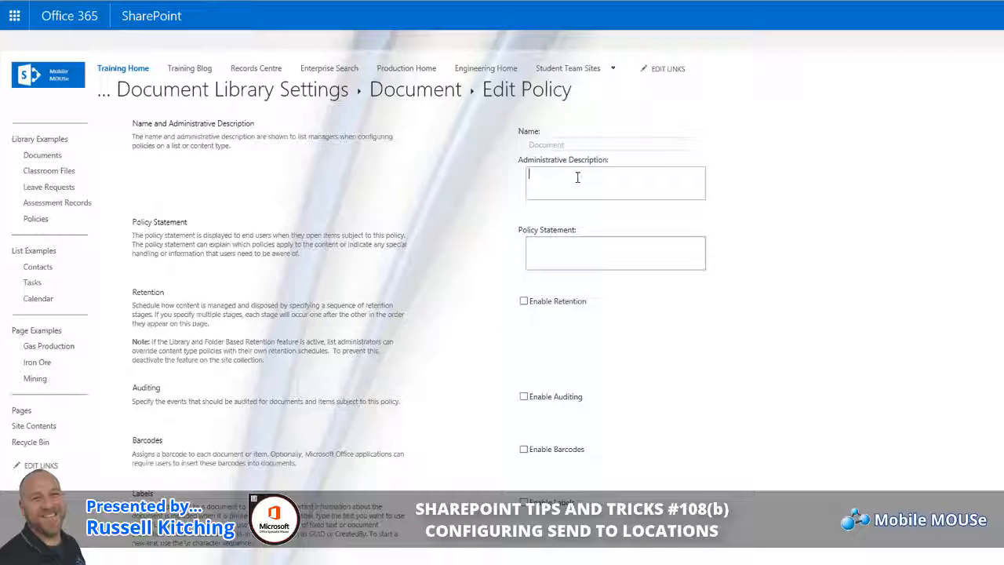
{"action": "type", "text": "Archive Policies"}
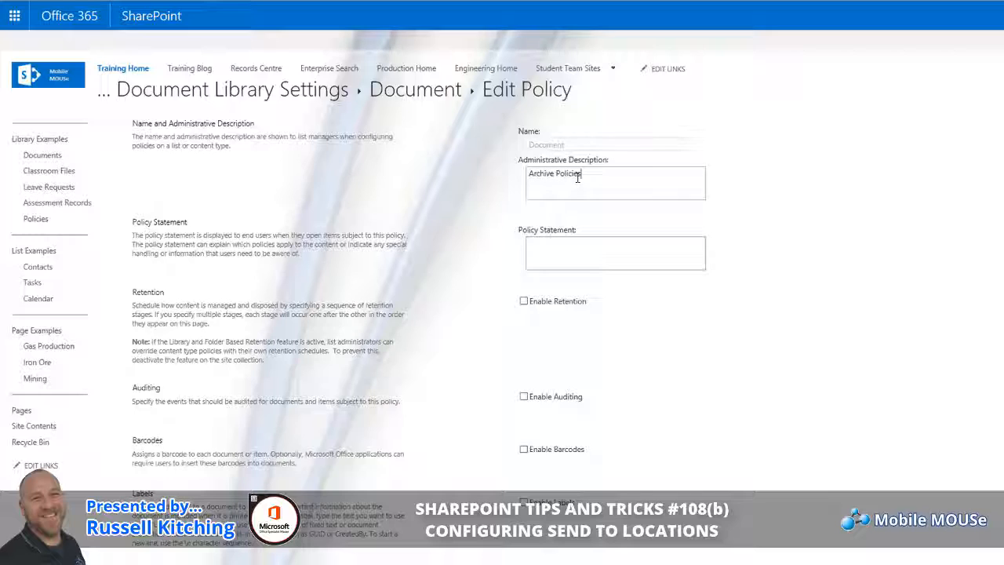
Set the policy statement to "Due to Policy 12345 All documents older than 5yrs will be archived to the Document Management Centre".
{"action": "left_click", "coordinate": [646, 241]}
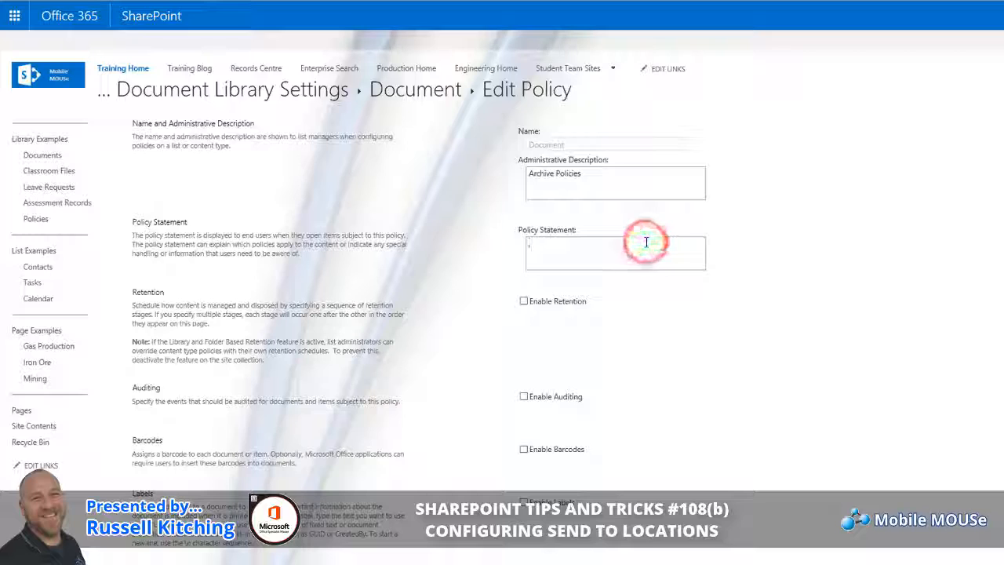
{"action": "type", "text": "Due to P"}
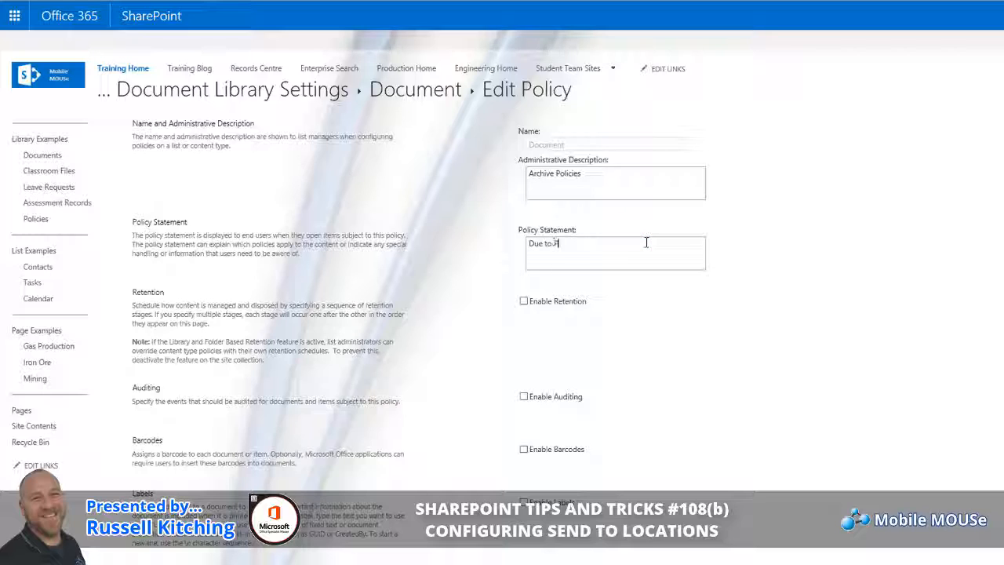
{"action": "type", "text": "olicy 12345"}
{"action": "type", "text": " Ol"}
{"action": "key", "text": "BackSpace"}
{"action": "type", "text": "All documents older than"}
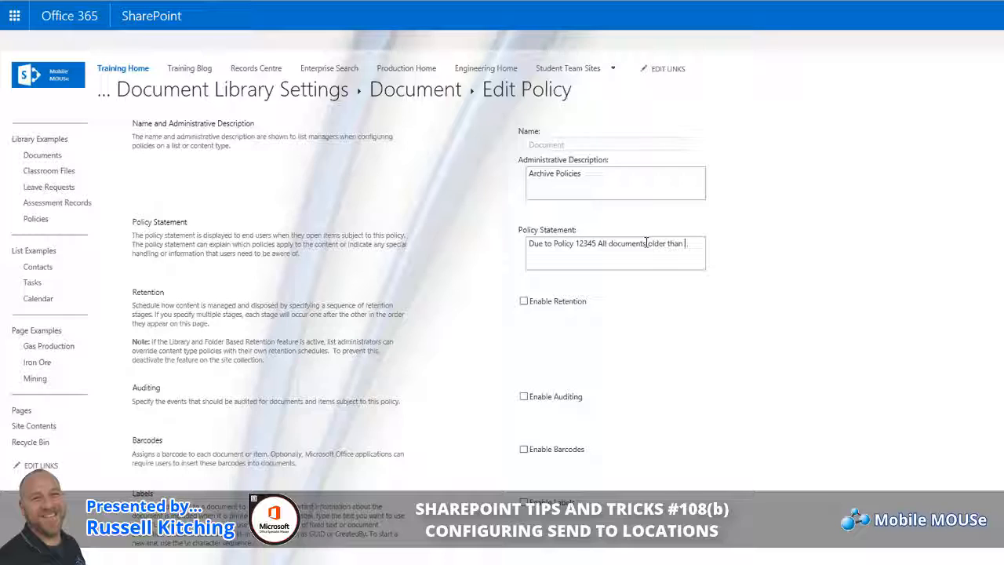
{"action": "type", "text": " 5yrs will be archived to the D"}
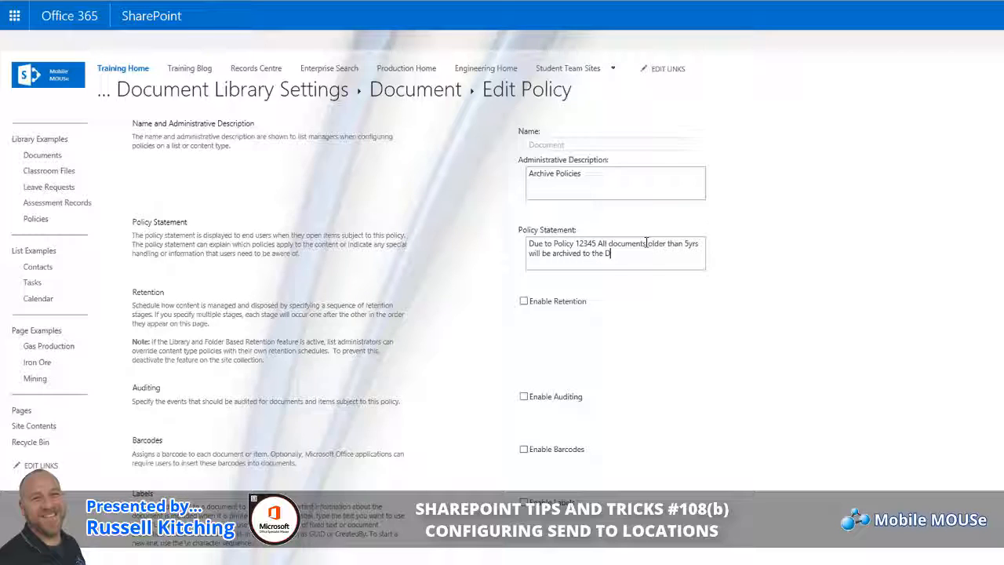
{"action": "type", "text": "ocument Managemetn Centre"}
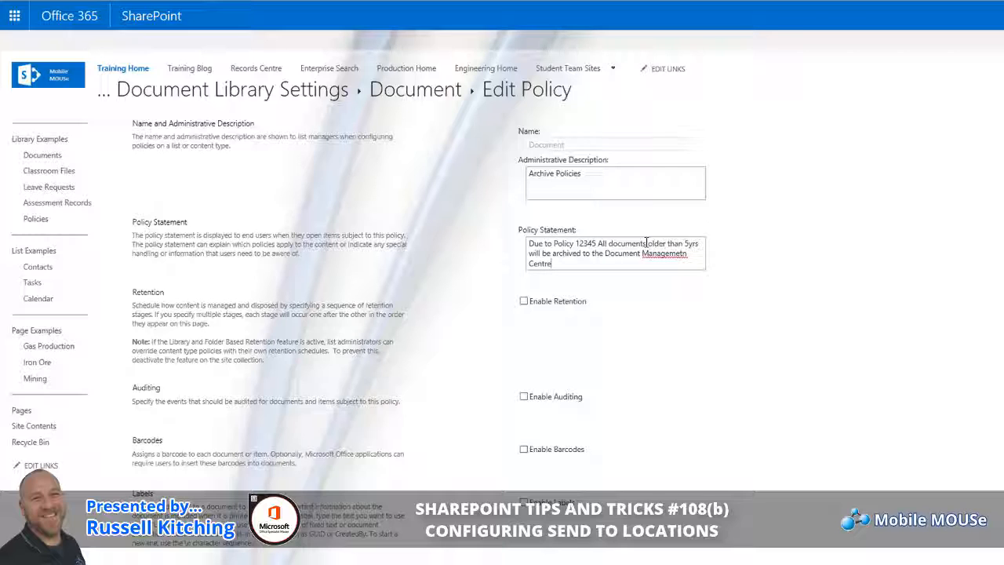
{"action": "right_click", "coordinate": [673, 253]}
{"action": "left_click", "coordinate": [643, 269]}
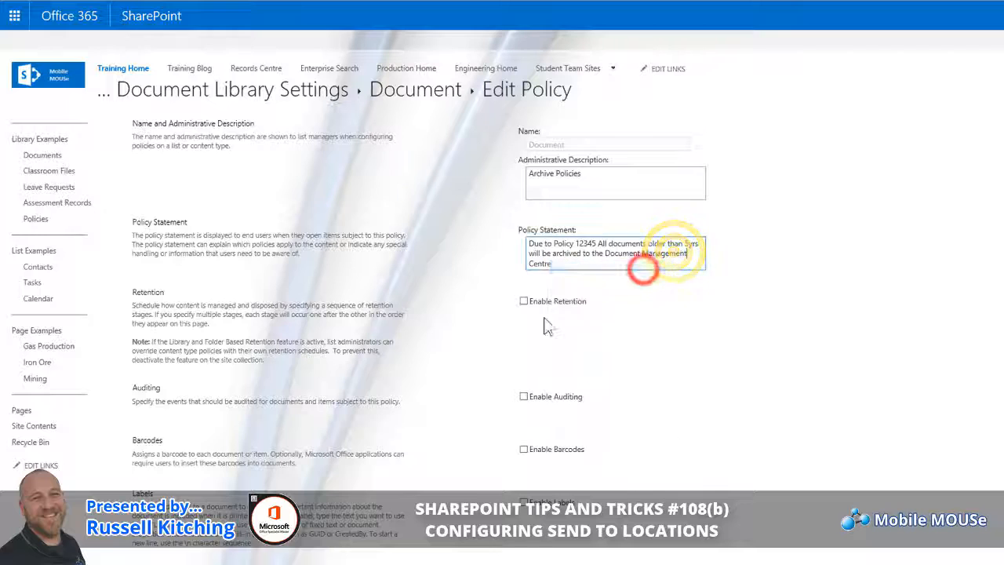
Enable retention and add a stage that transfers items to another location, using Move with Document Management Centre as the destination.
{"action": "left_click", "coordinate": [524, 302]}
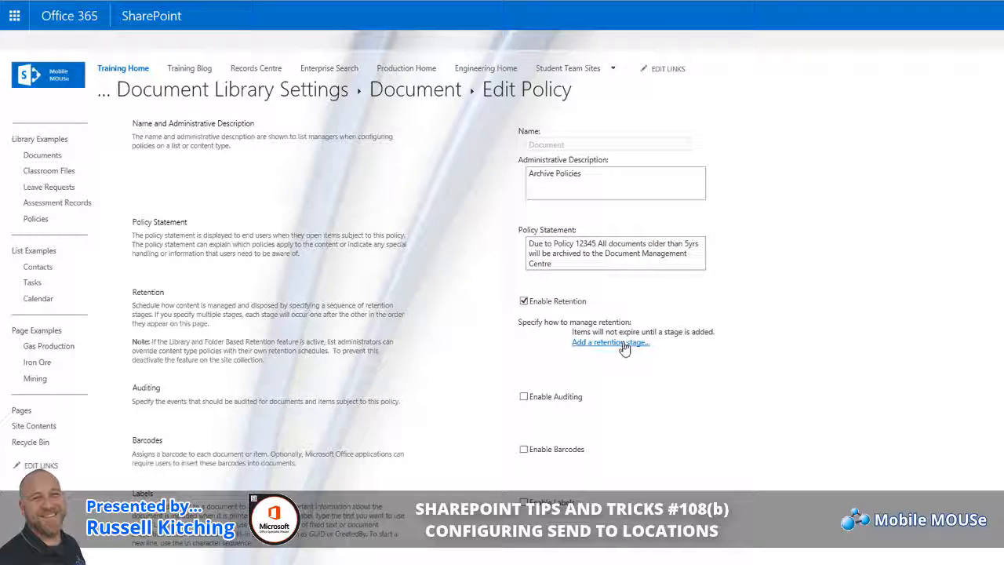
{"action": "left_click", "coordinate": [625, 344]}
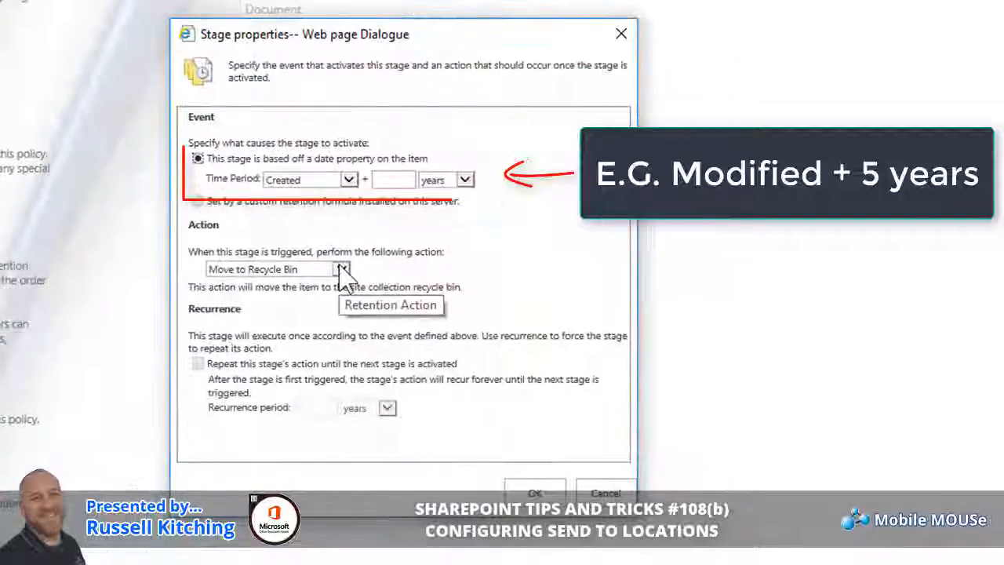
{"action": "left_click", "coordinate": [341, 268]}
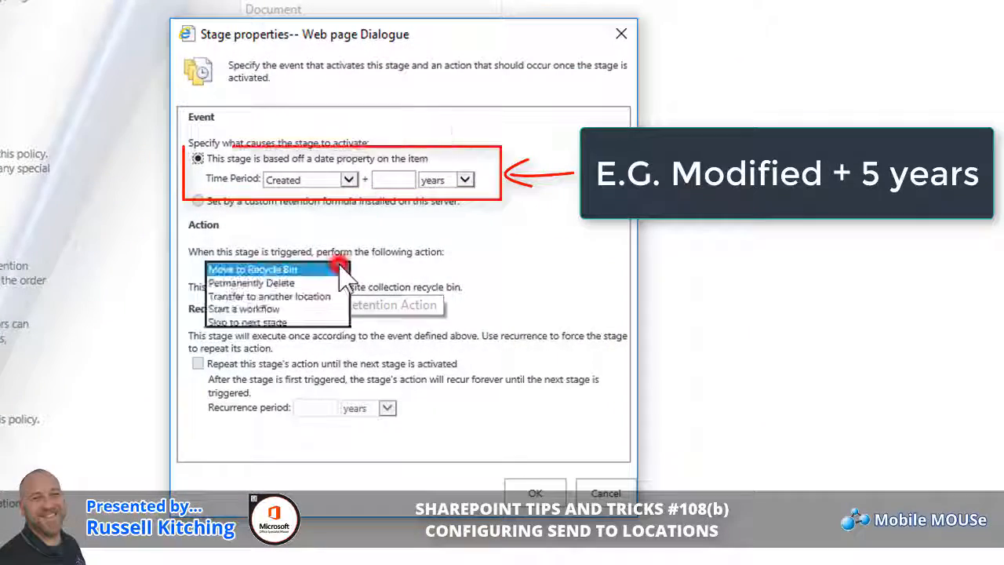
{"action": "left_click", "coordinate": [312, 291]}
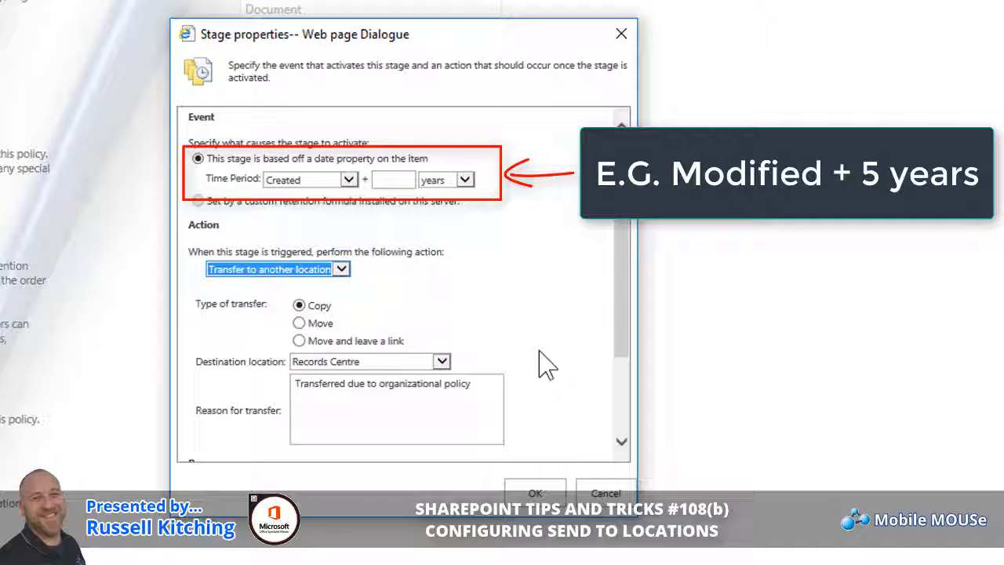
{"action": "left_click", "coordinate": [310, 324]}
{"action": "left_click", "coordinate": [369, 362]}
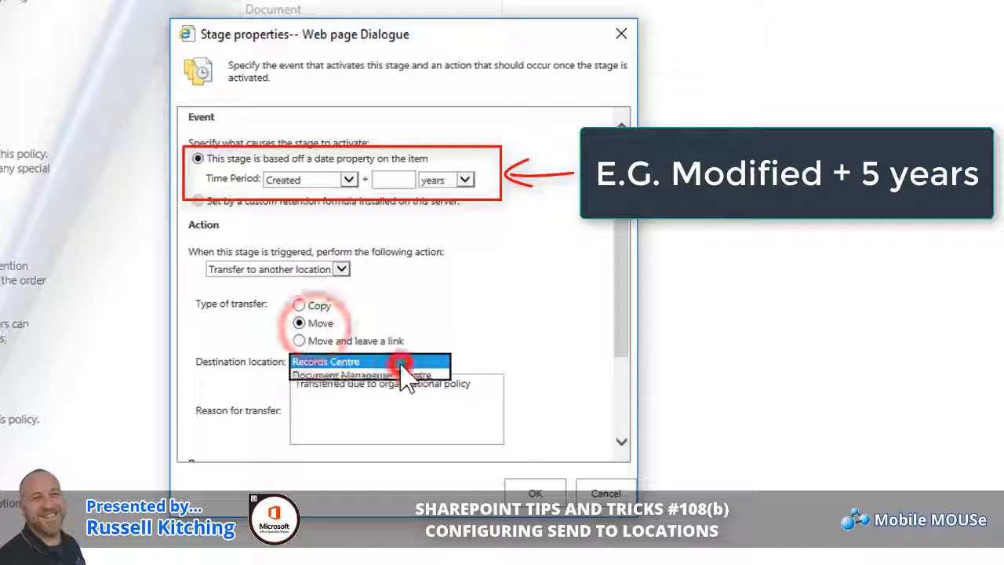
{"action": "left_click", "coordinate": [386, 380]}
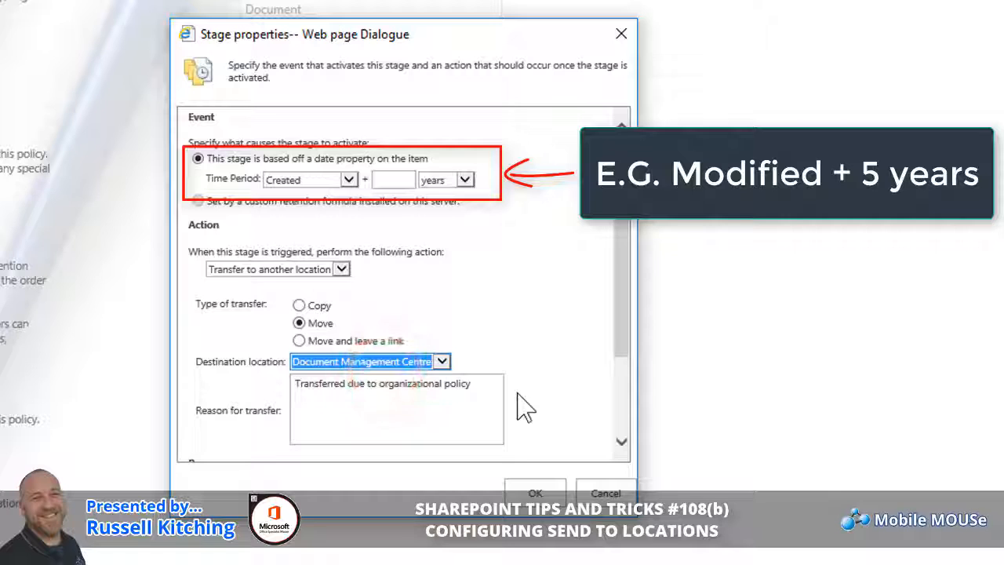
{"action": "left_click", "coordinate": [414, 392]}
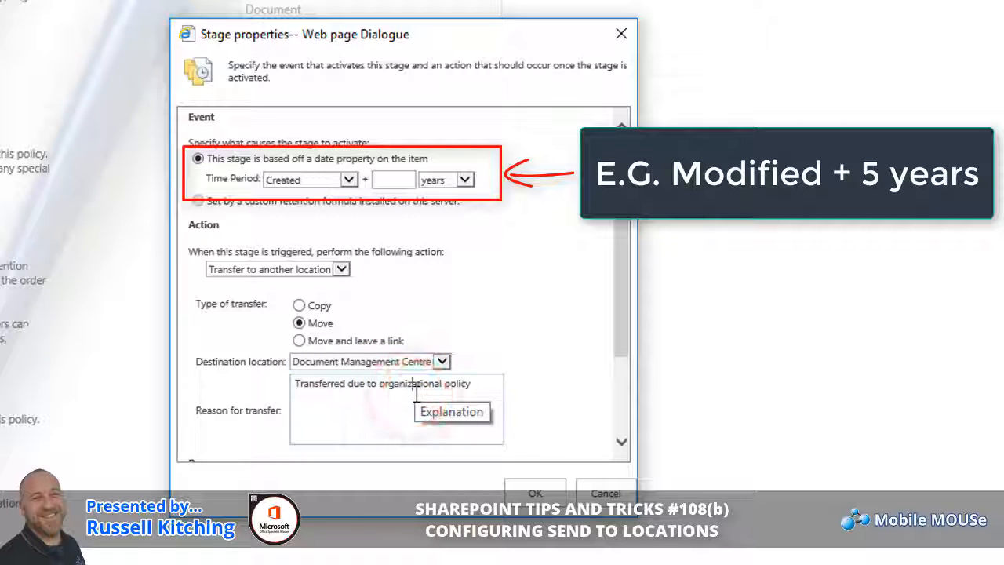